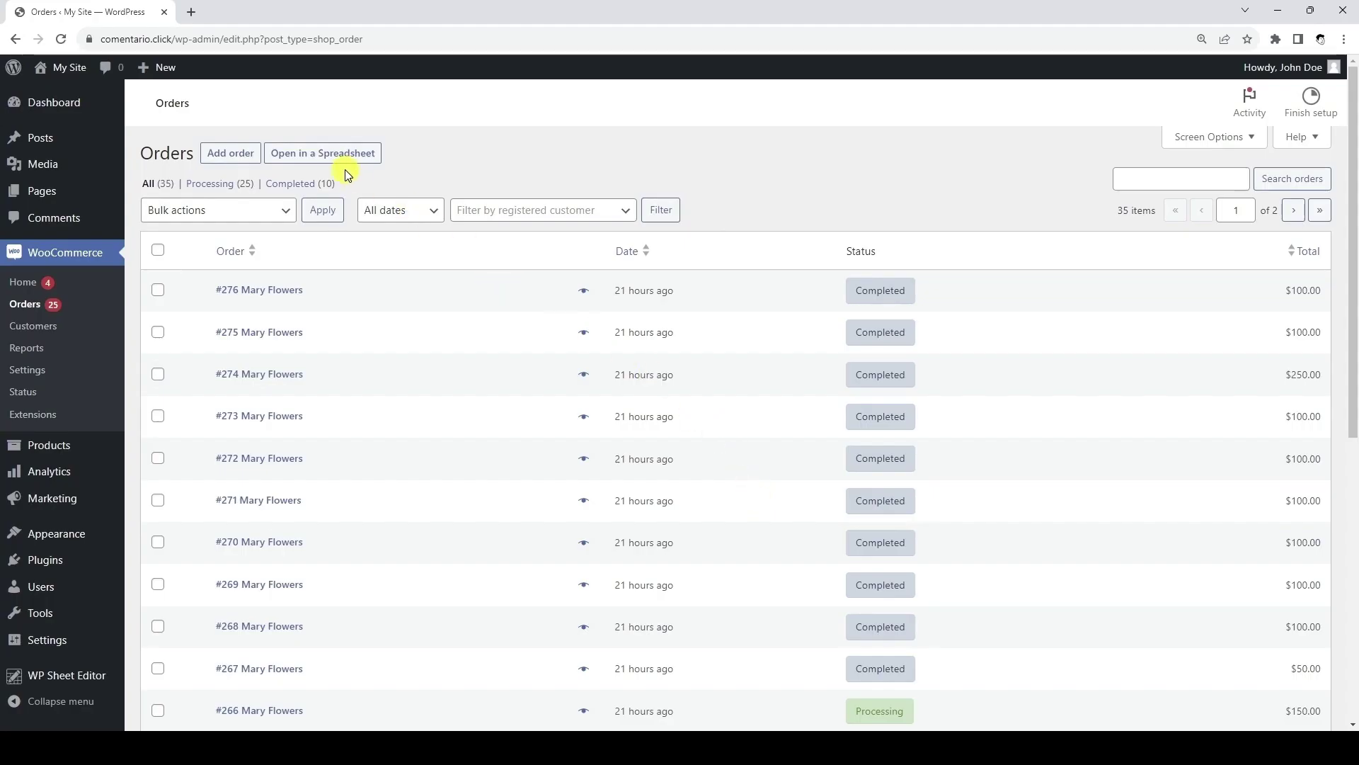
- Load the orders as a spreadsheet and start connecting the site with Google and the WP Sheet Editor API
click(324, 155)
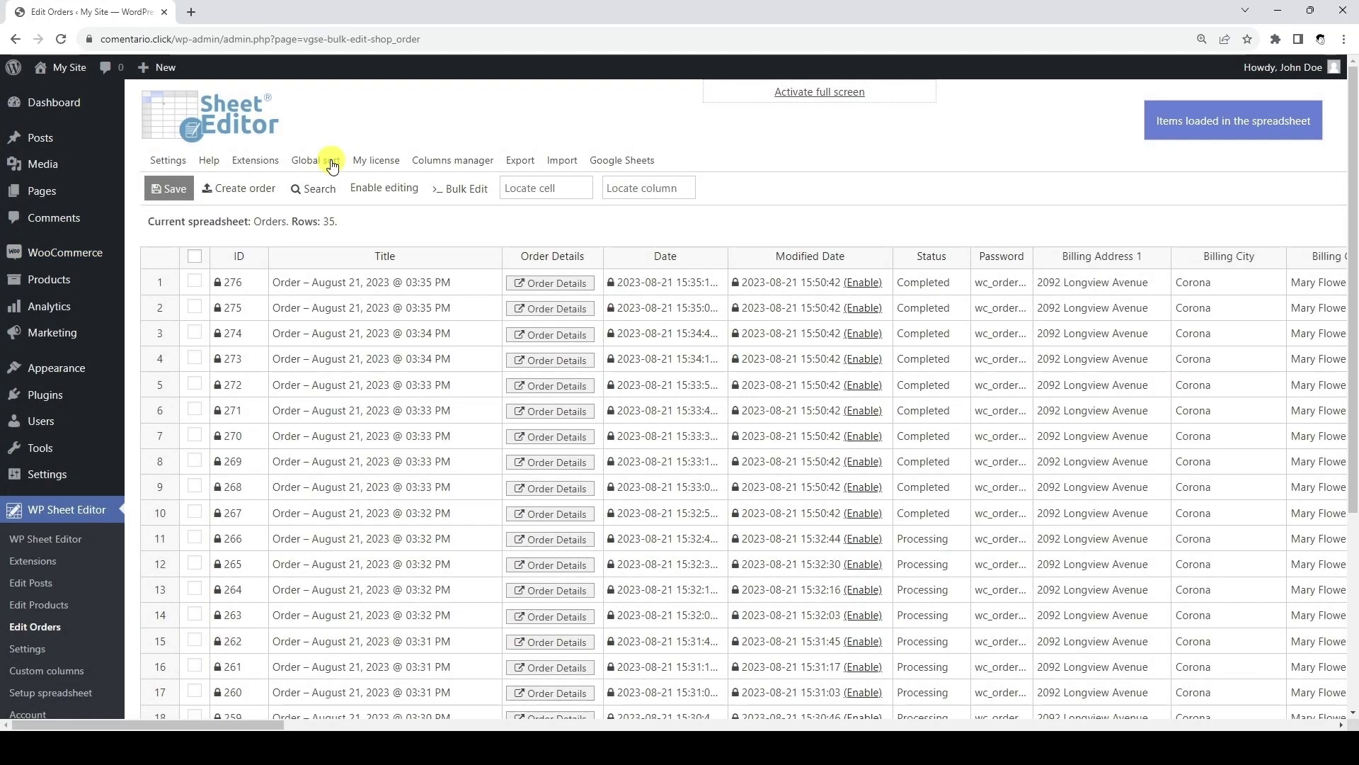
click(628, 159)
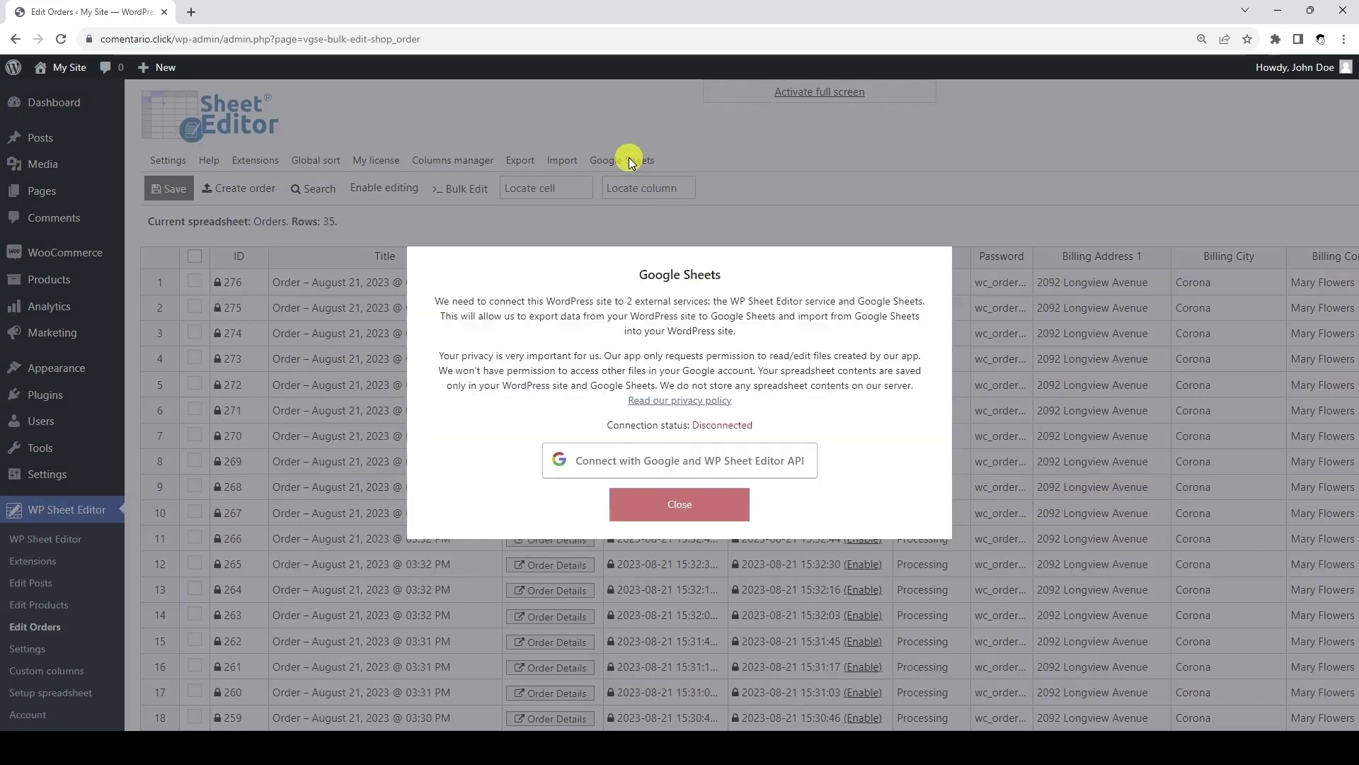
click(771, 455)
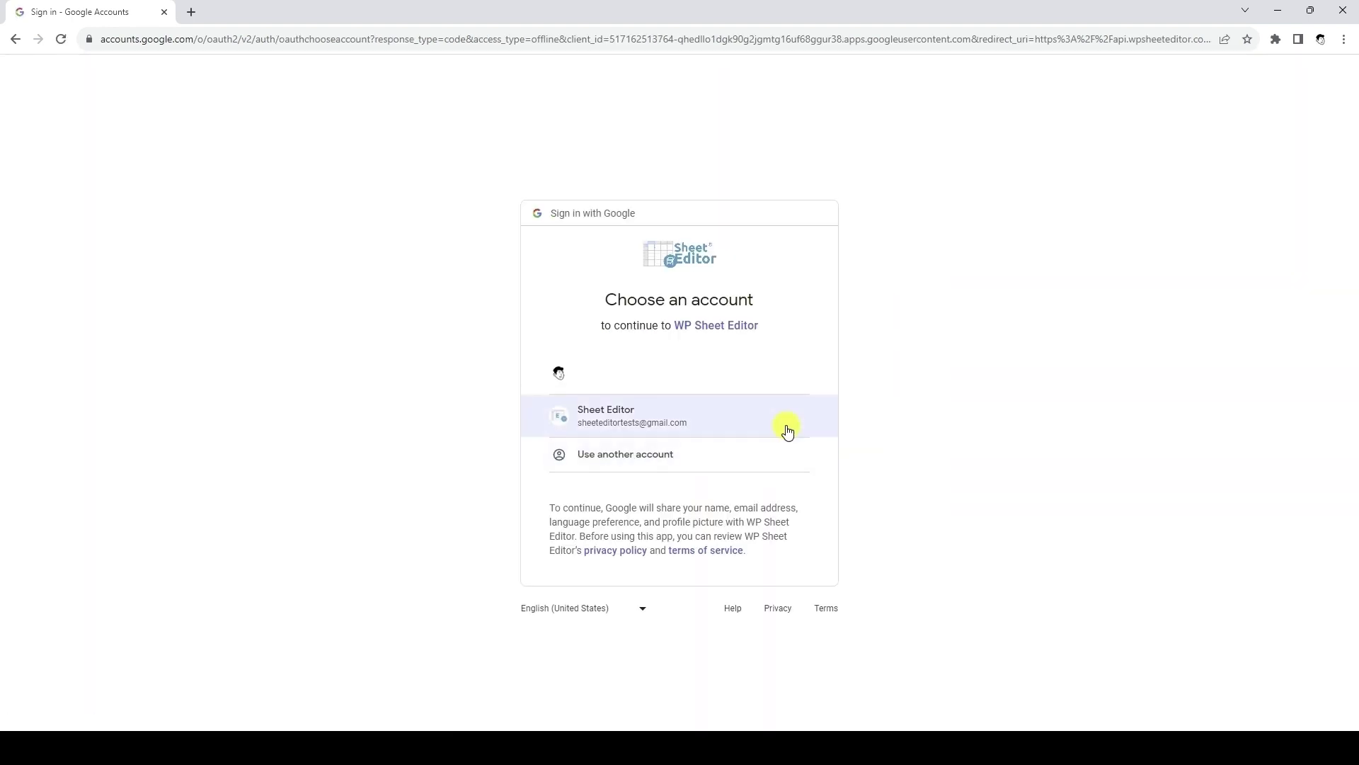
- Choose the Google account, allow access to the app's Google Drive files and continue
click(786, 428)
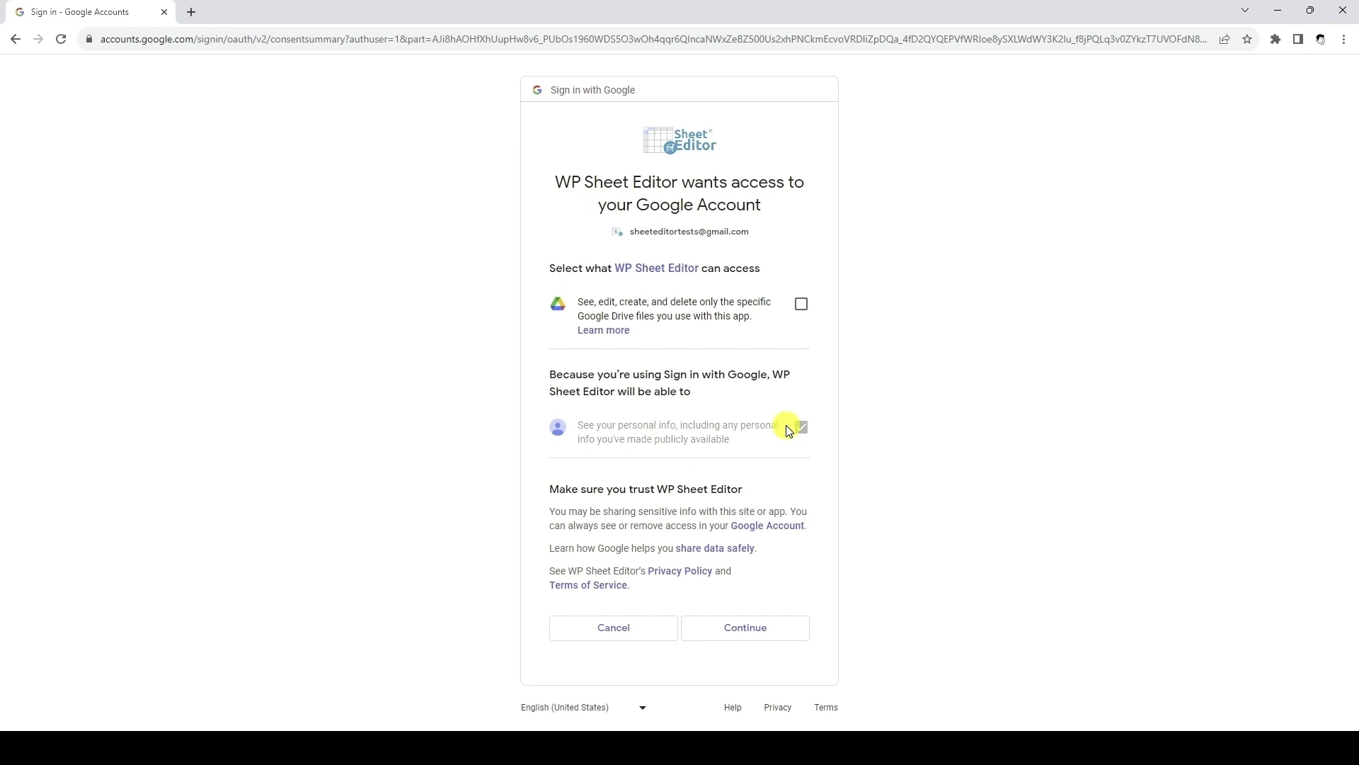
click(802, 305)
click(754, 627)
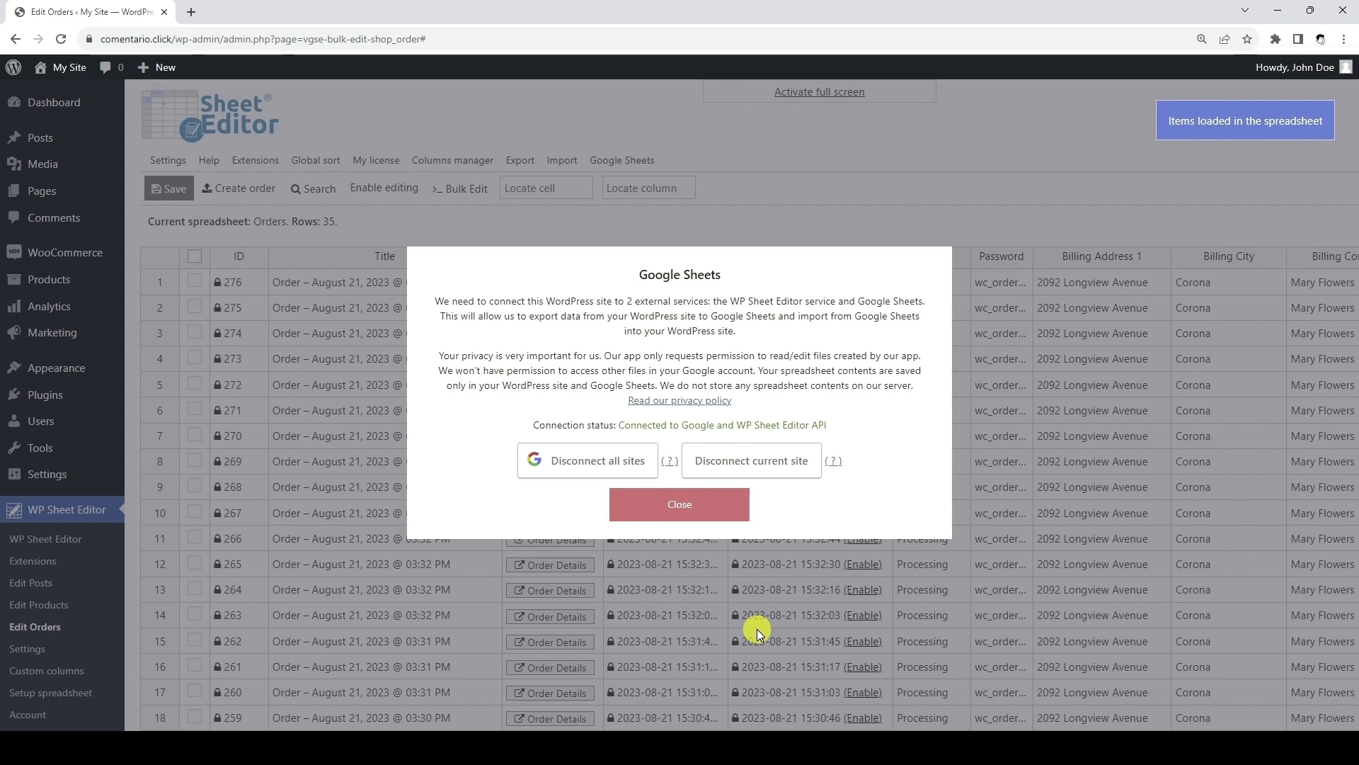
- Close the Google Sheets connection notice to return to the orders spreadsheet
click(701, 516)
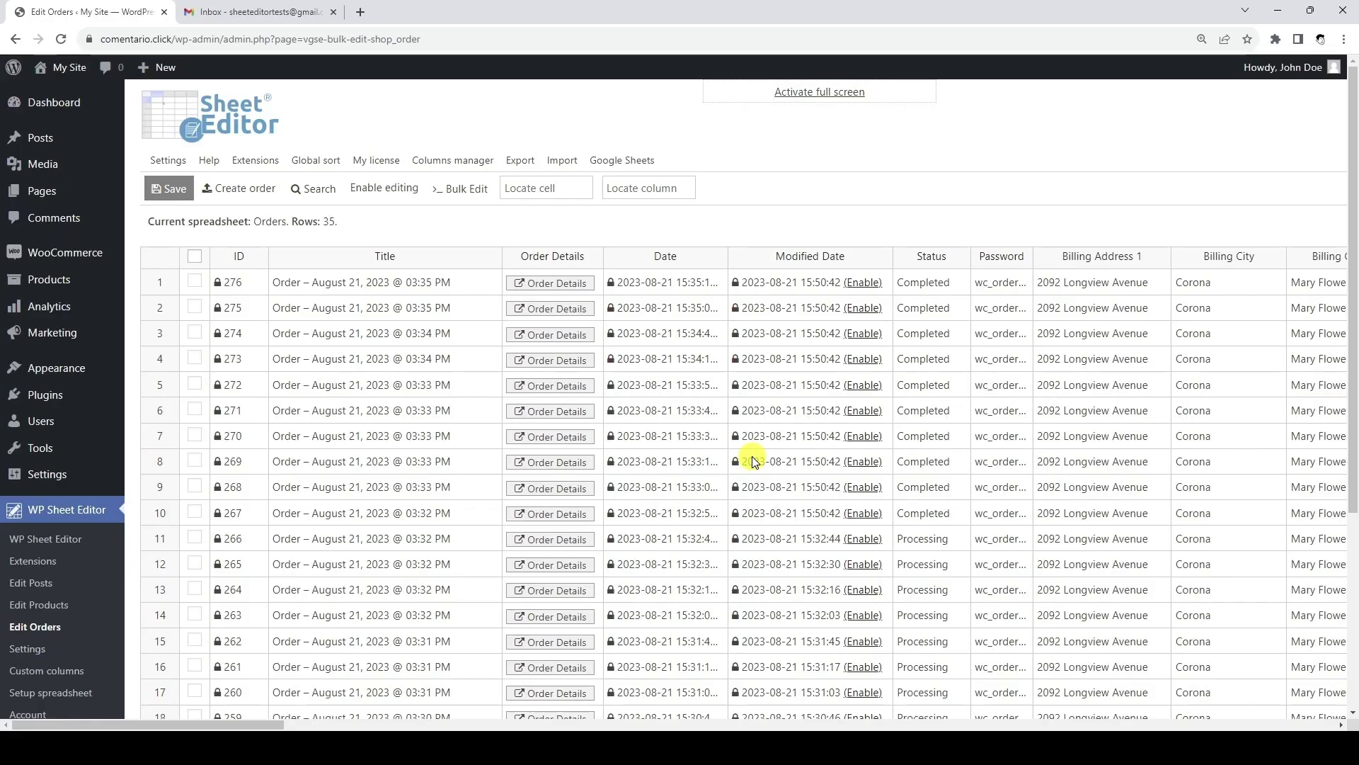
- Start a new export including all active columns and all 35 order rows
click(521, 161)
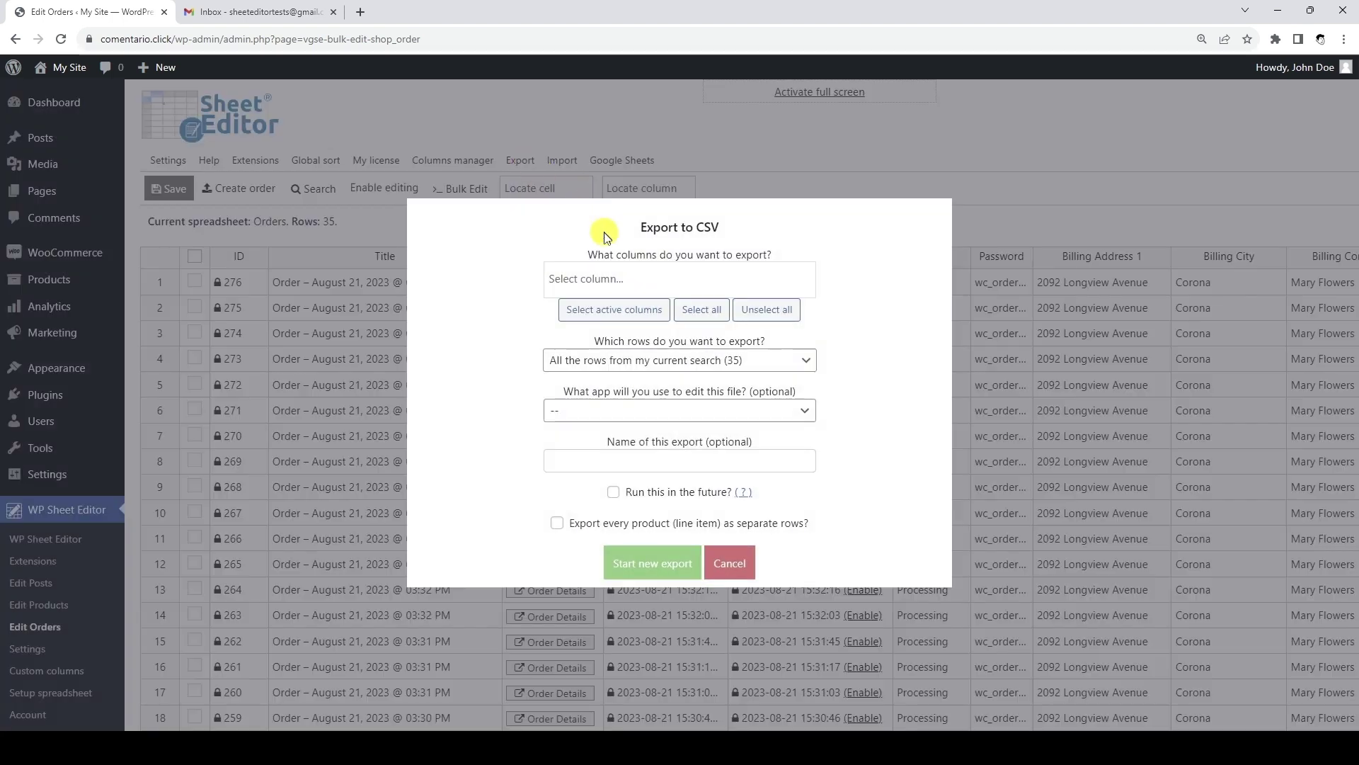
click(627, 311)
scroll(625, 309, down, 3)
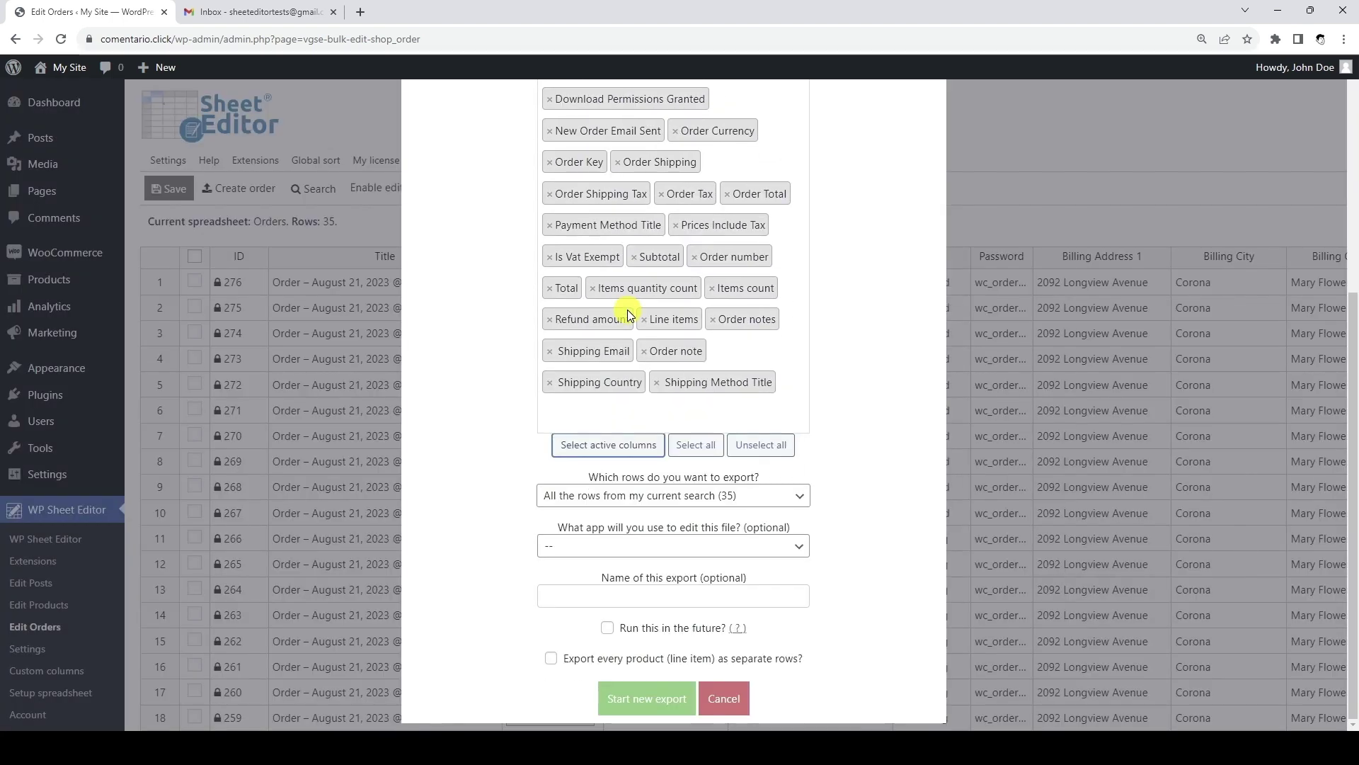
click(726, 496)
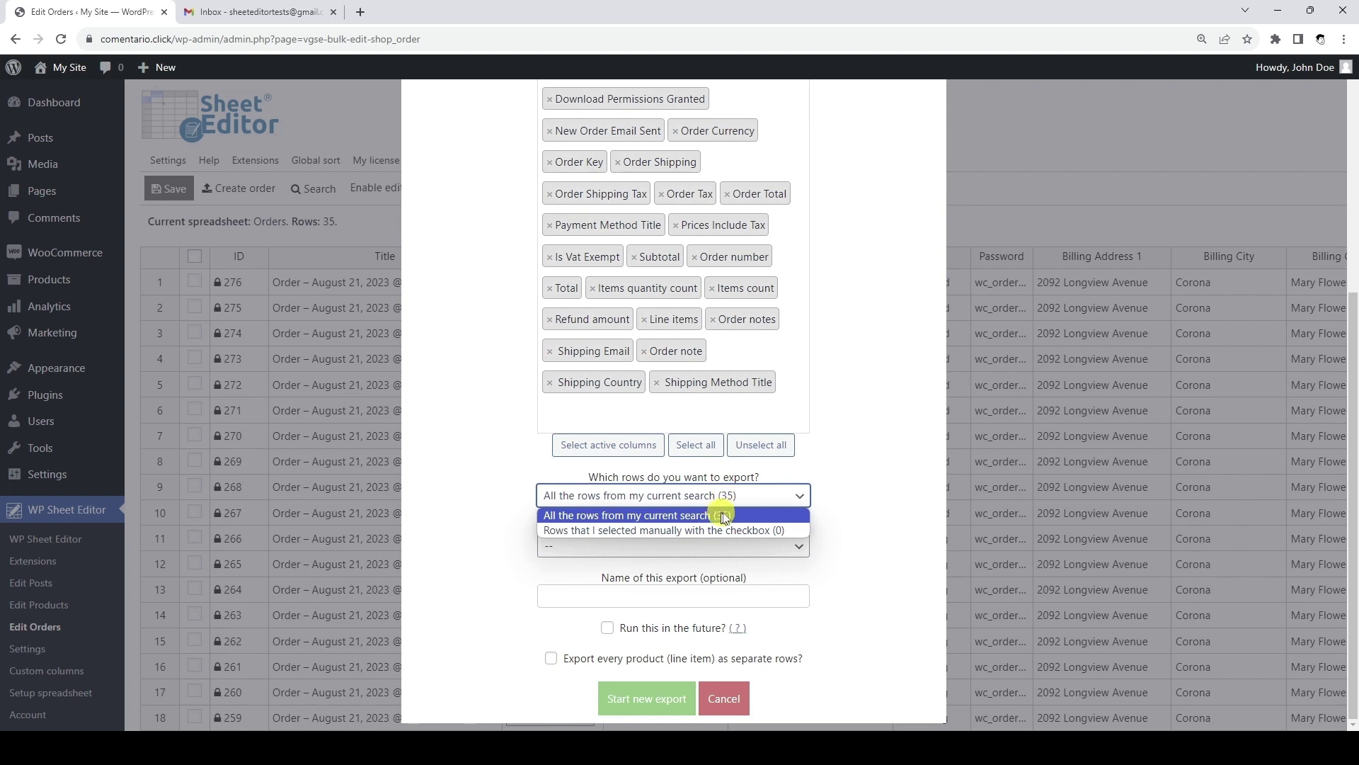
click(729, 515)
- Target Google Sheets, name the export 'My WooCommerce orders' and enable running it in the future
click(727, 545)
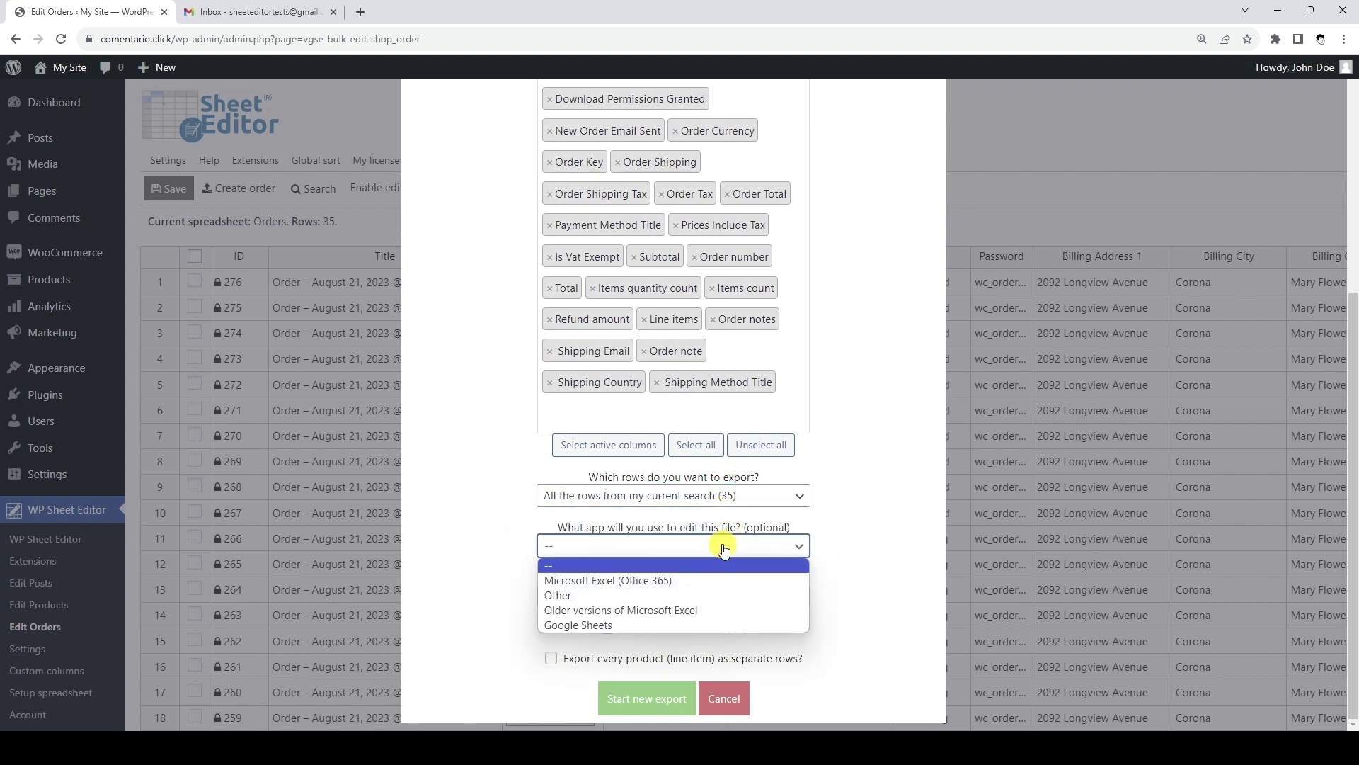
click(703, 627)
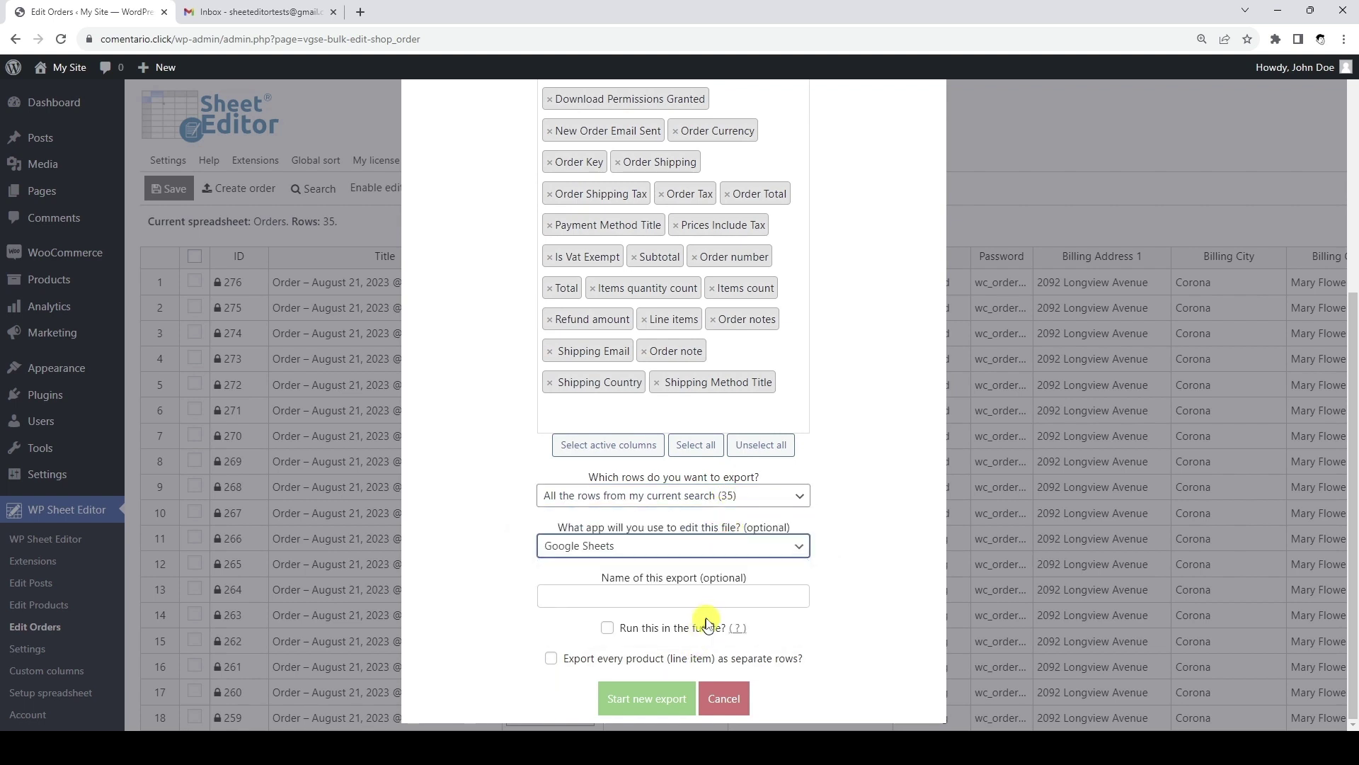
click(717, 598)
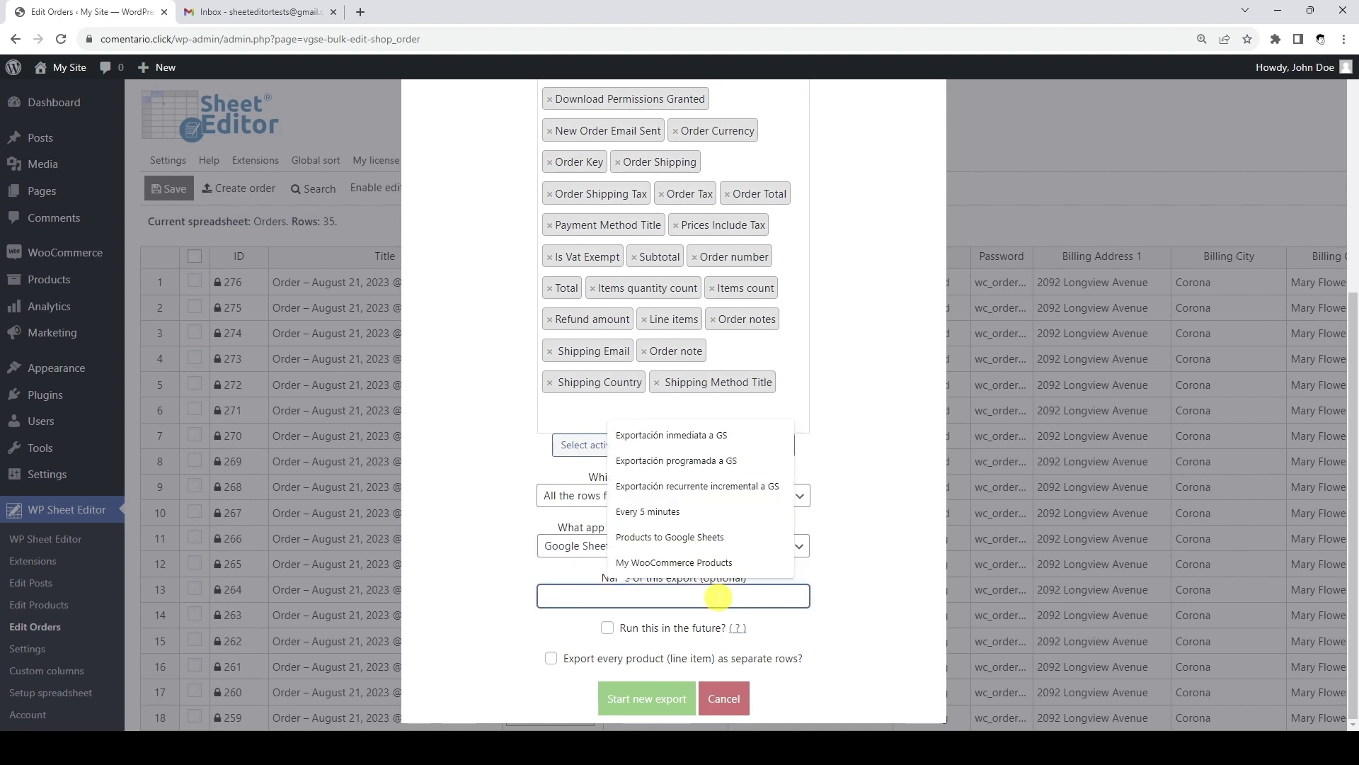
text(My WooCommerce orders)
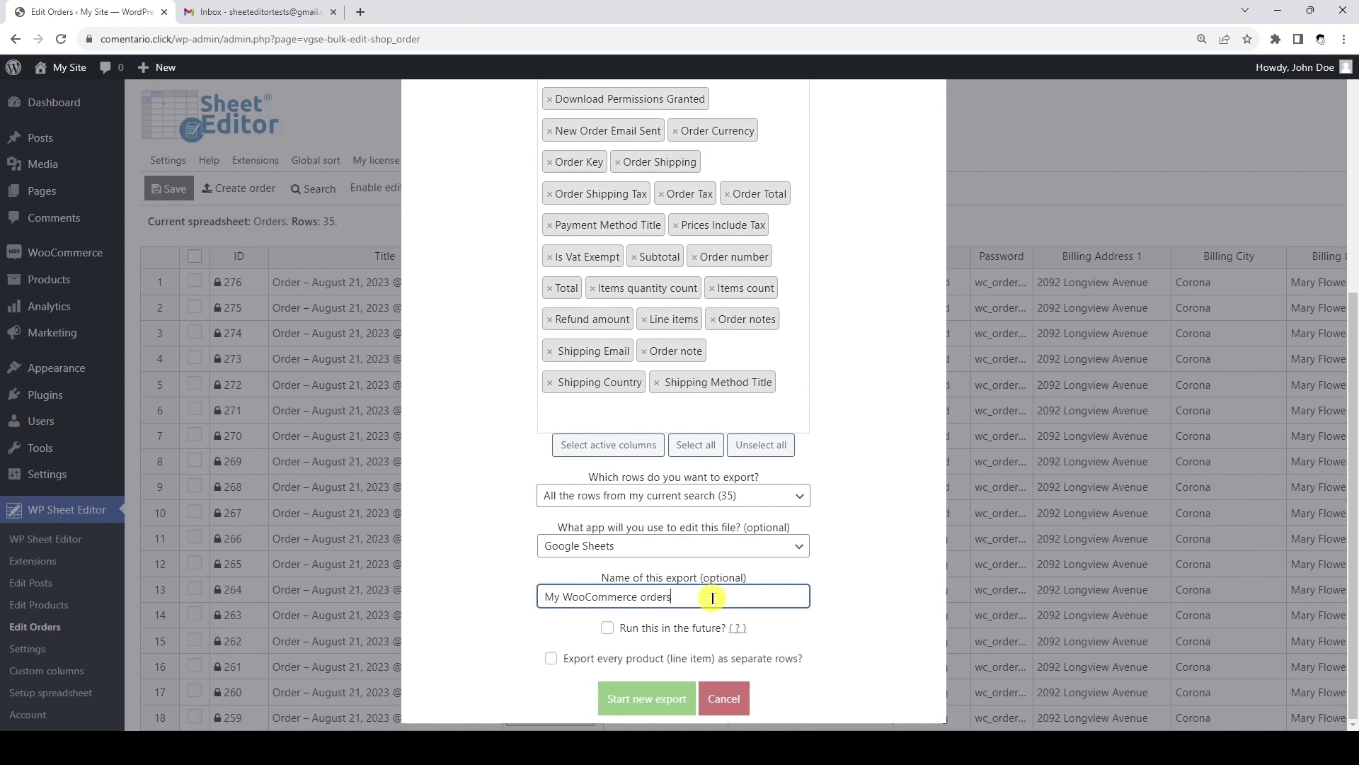
click(608, 627)
scroll(615, 627, down, 2)
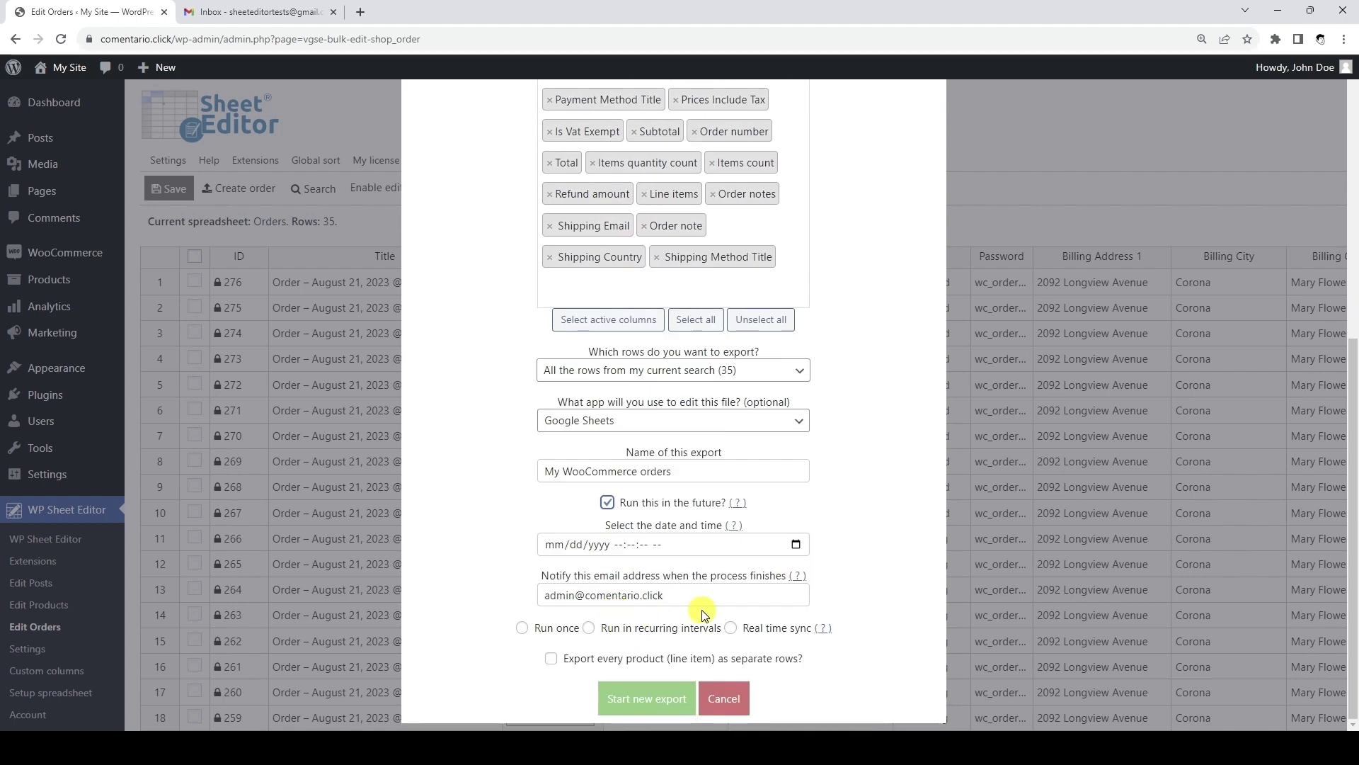
- Schedule the export for 08/22/2023 at 1:20 PM in the date and time picker
click(797, 543)
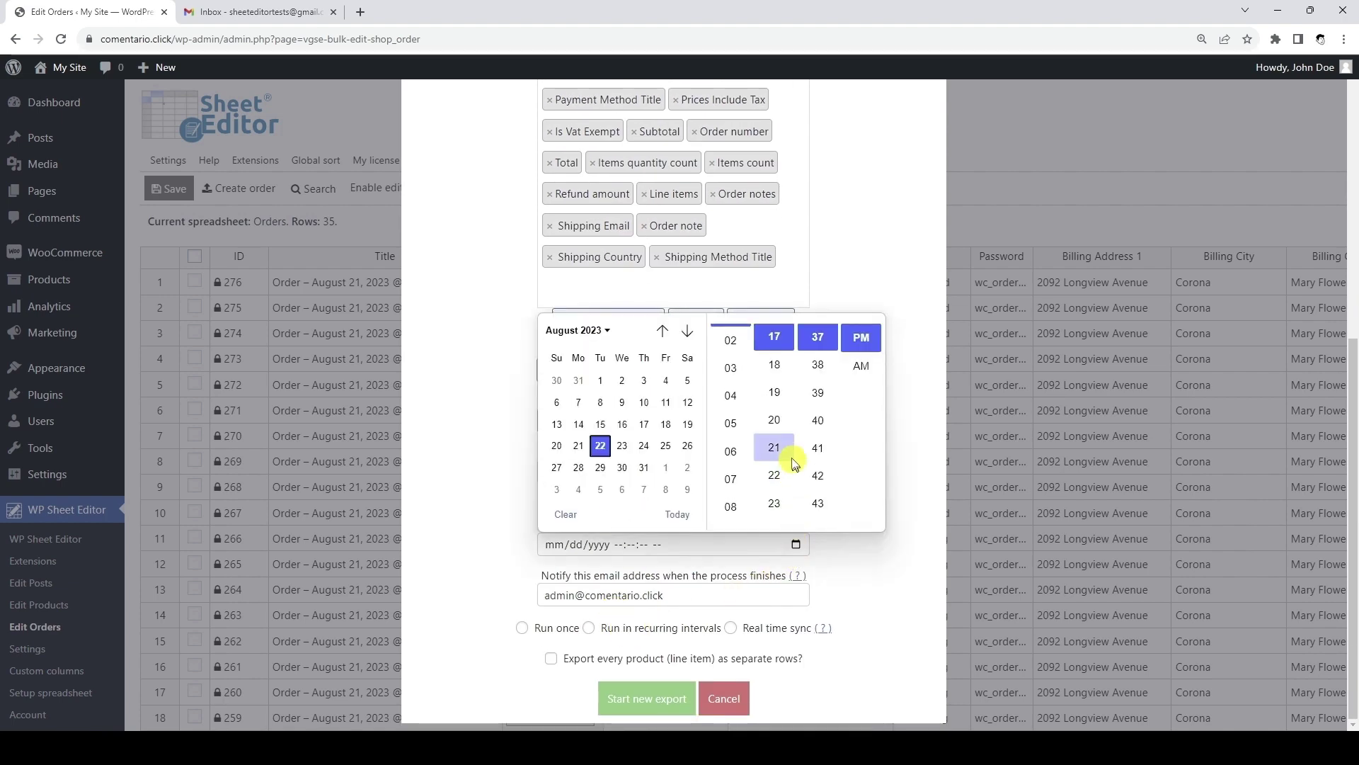
click(774, 420)
scroll(816, 452, down, 3)
scroll(815, 452, down, 3)
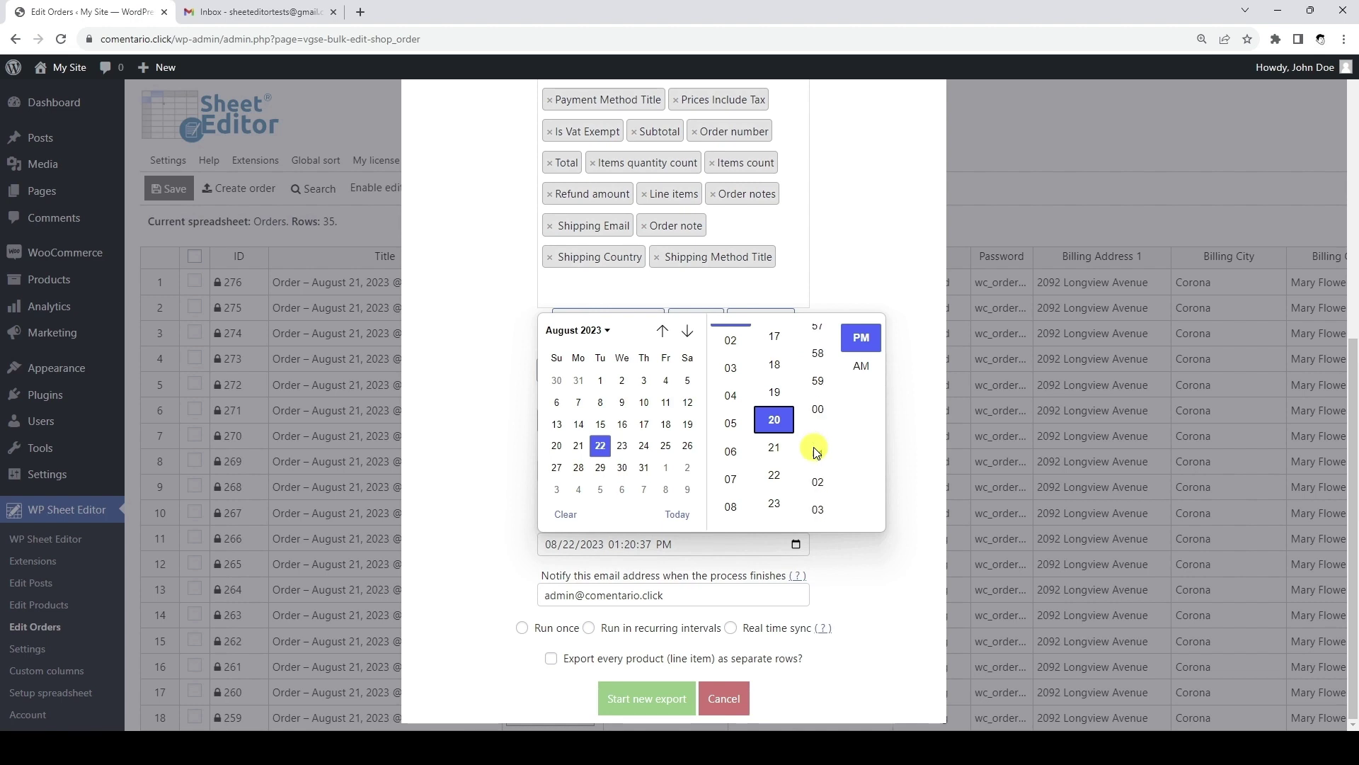
click(814, 392)
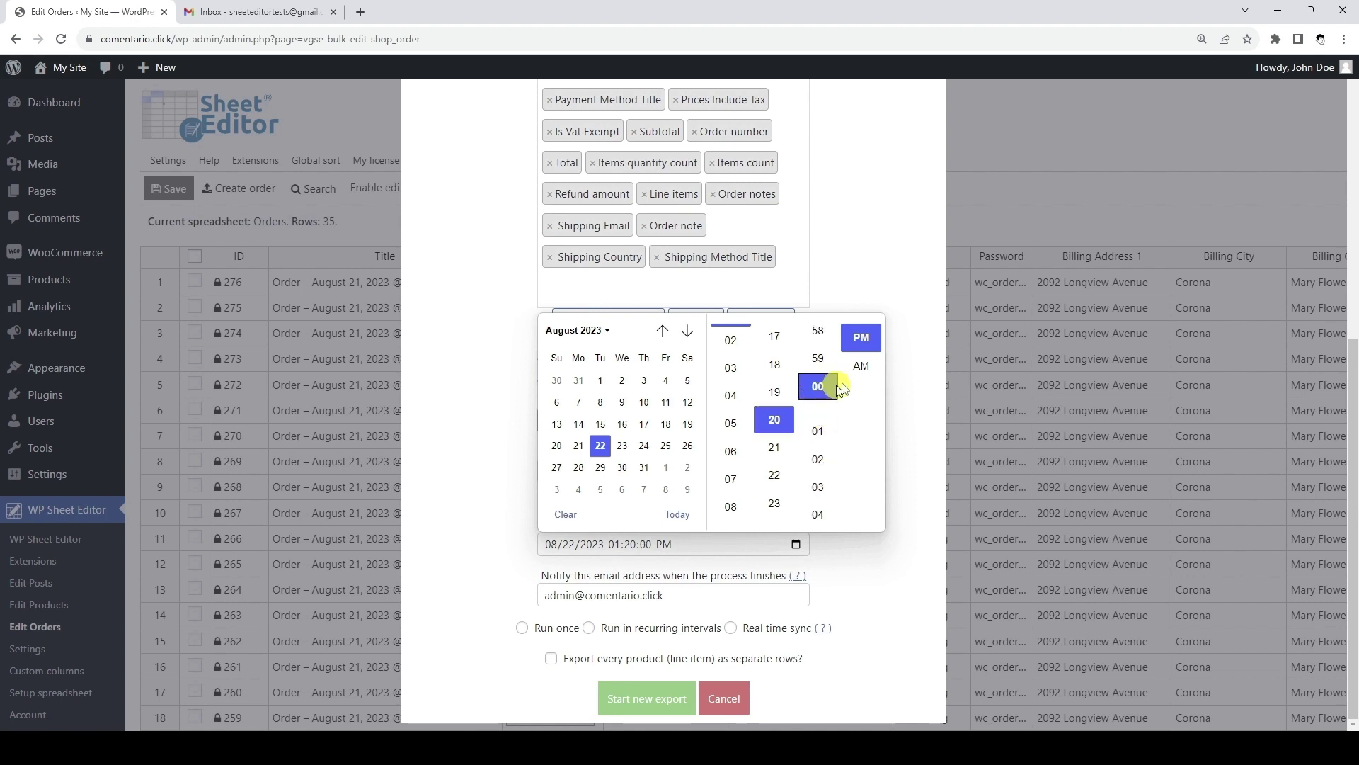
click(921, 349)
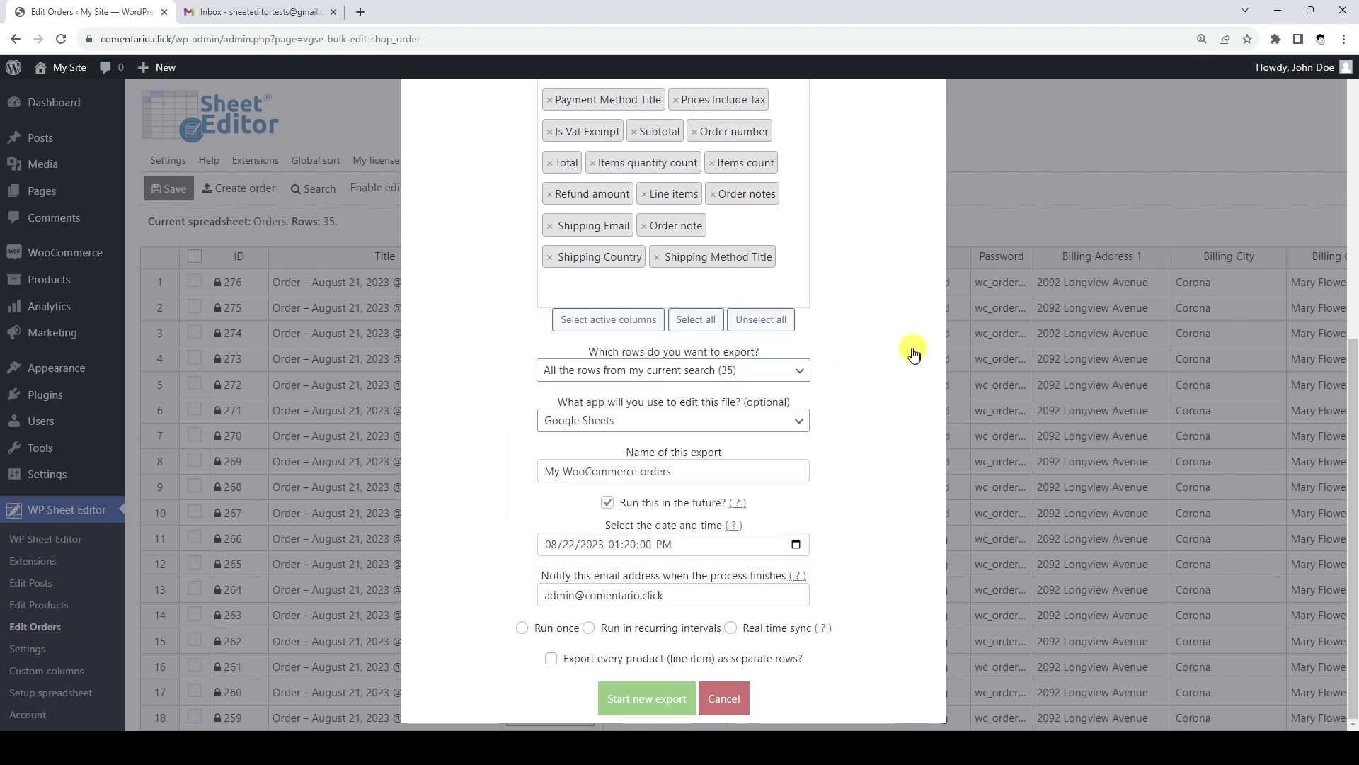
- Replace the notification email address, set the job to run once and start the new export
click(717, 597)
key(ctrl+a)
key(ctrl+v)
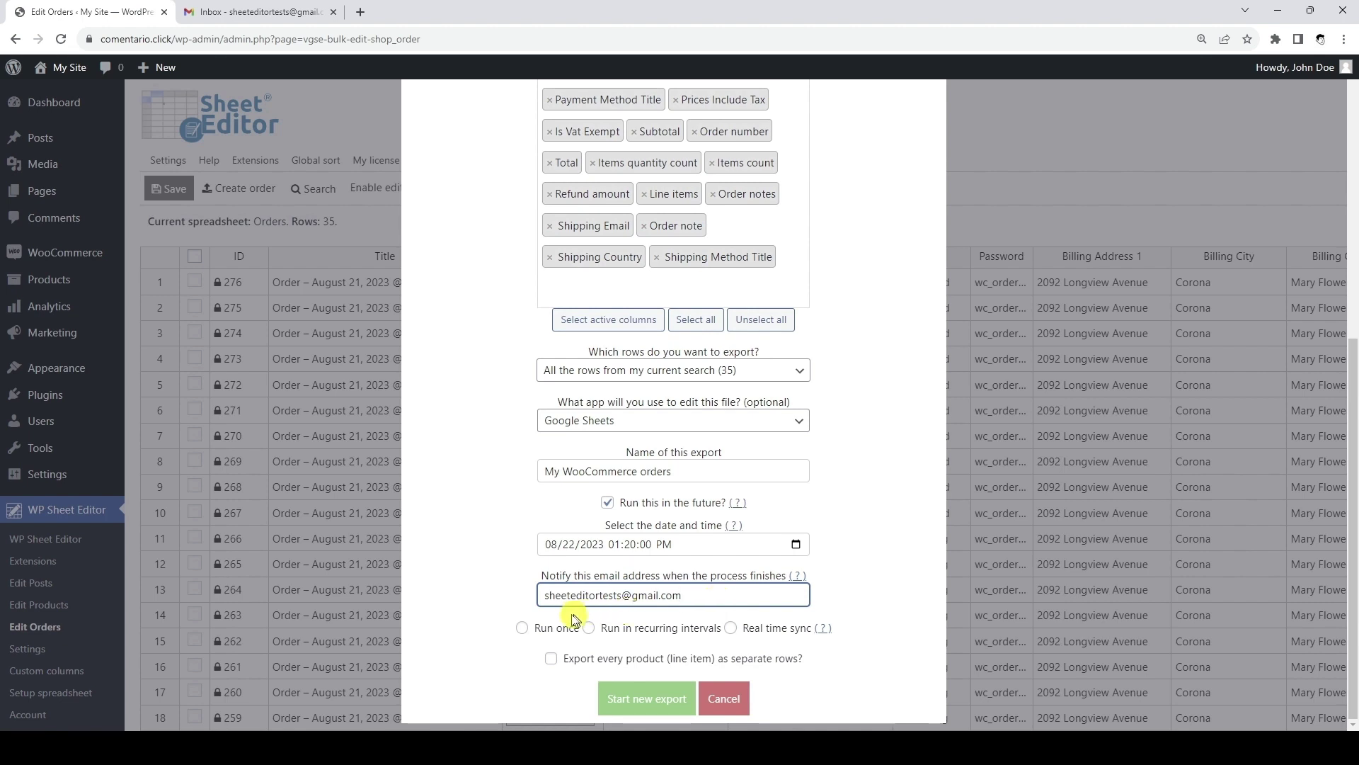
click(521, 627)
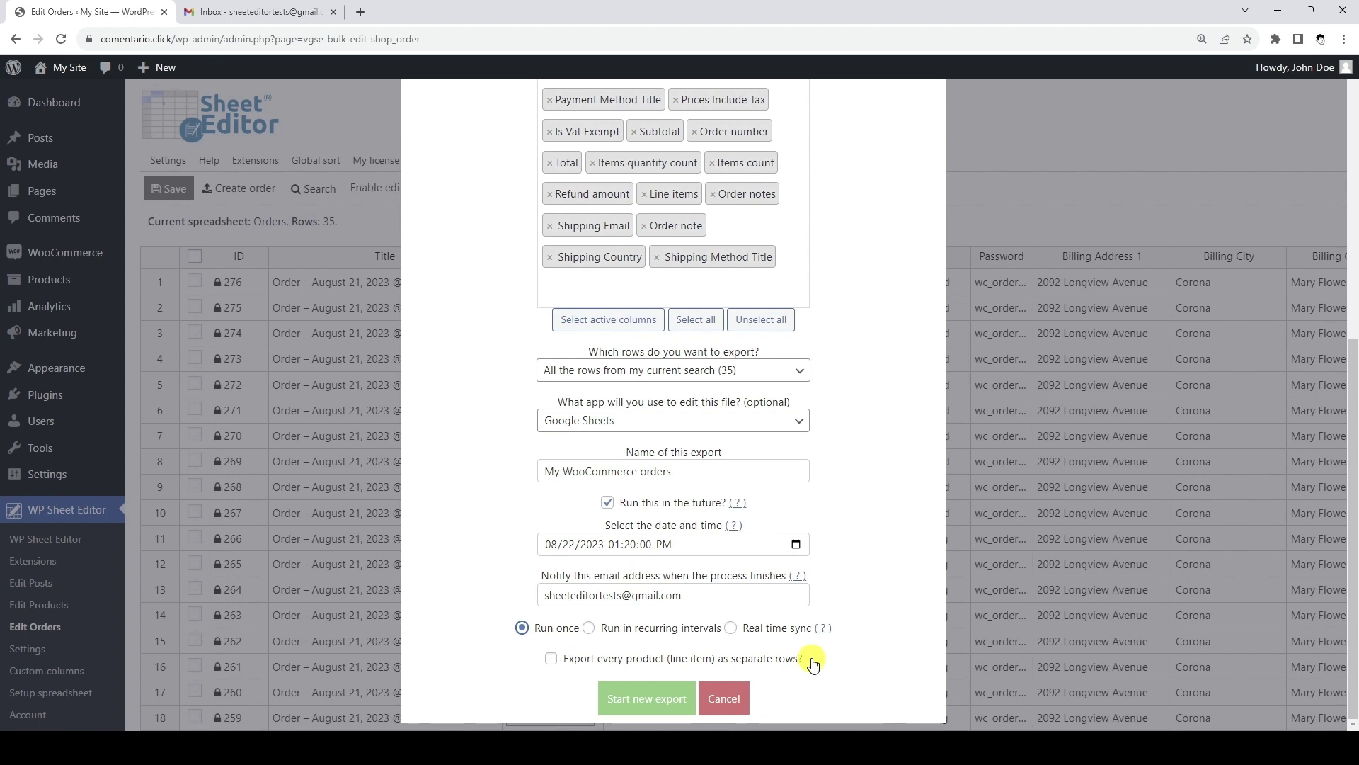
click(647, 698)
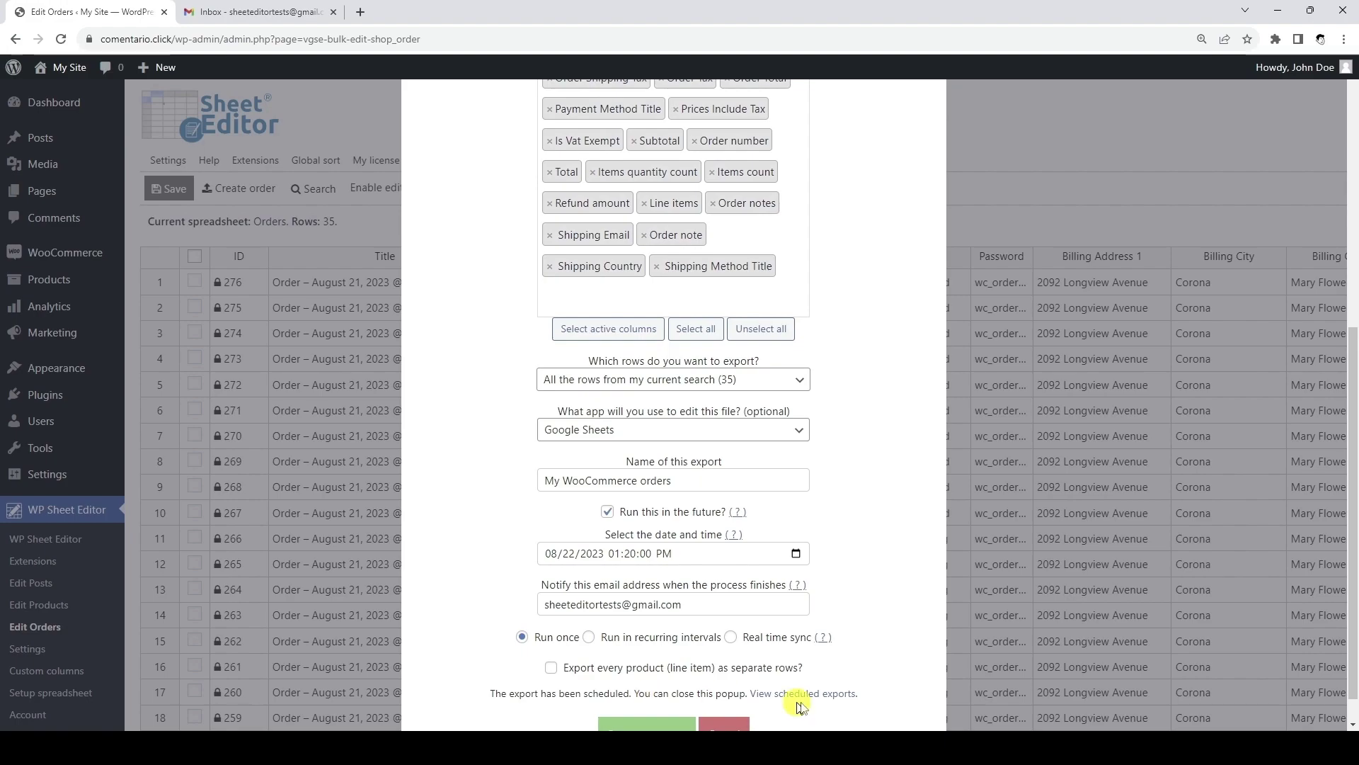
- View the scheduled exports list, checking the My WooCommerce orders job's log and settings until it shows Completed
click(836, 693)
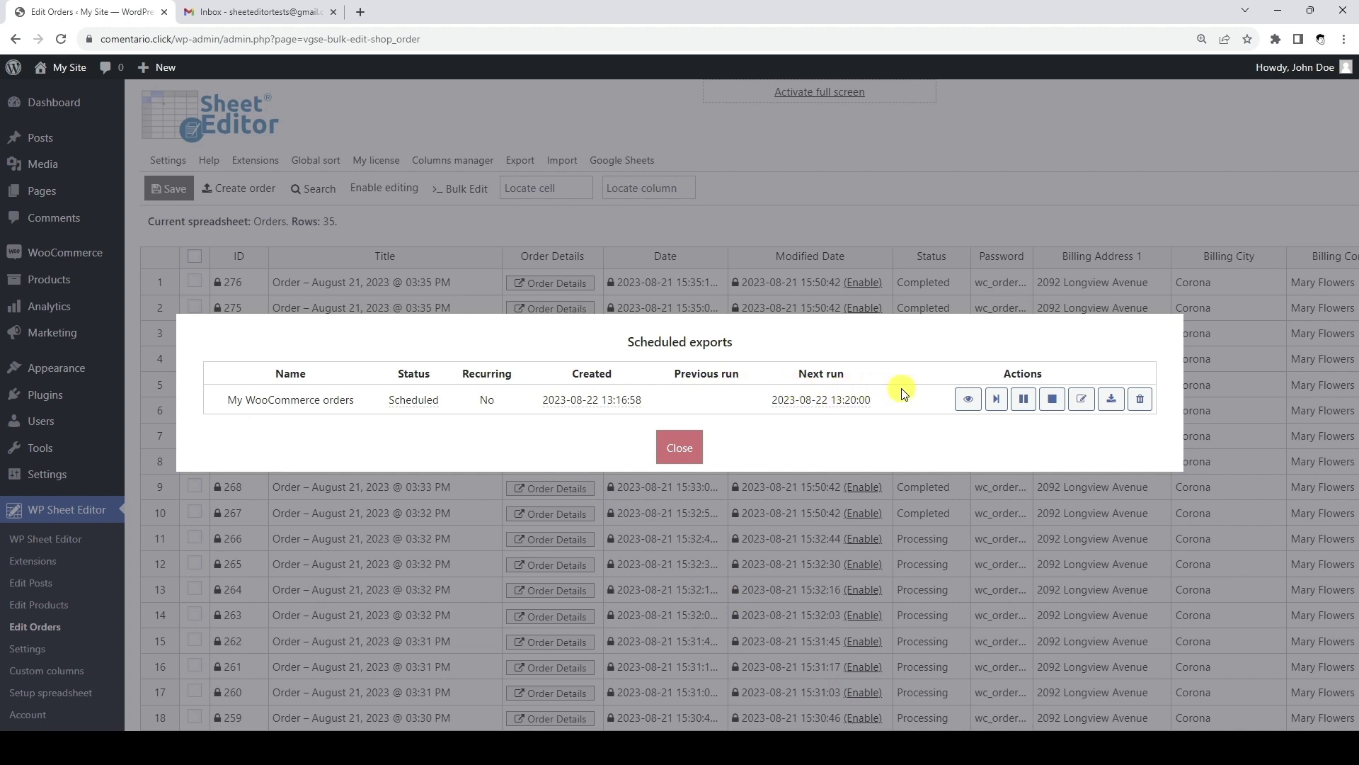
click(966, 399)
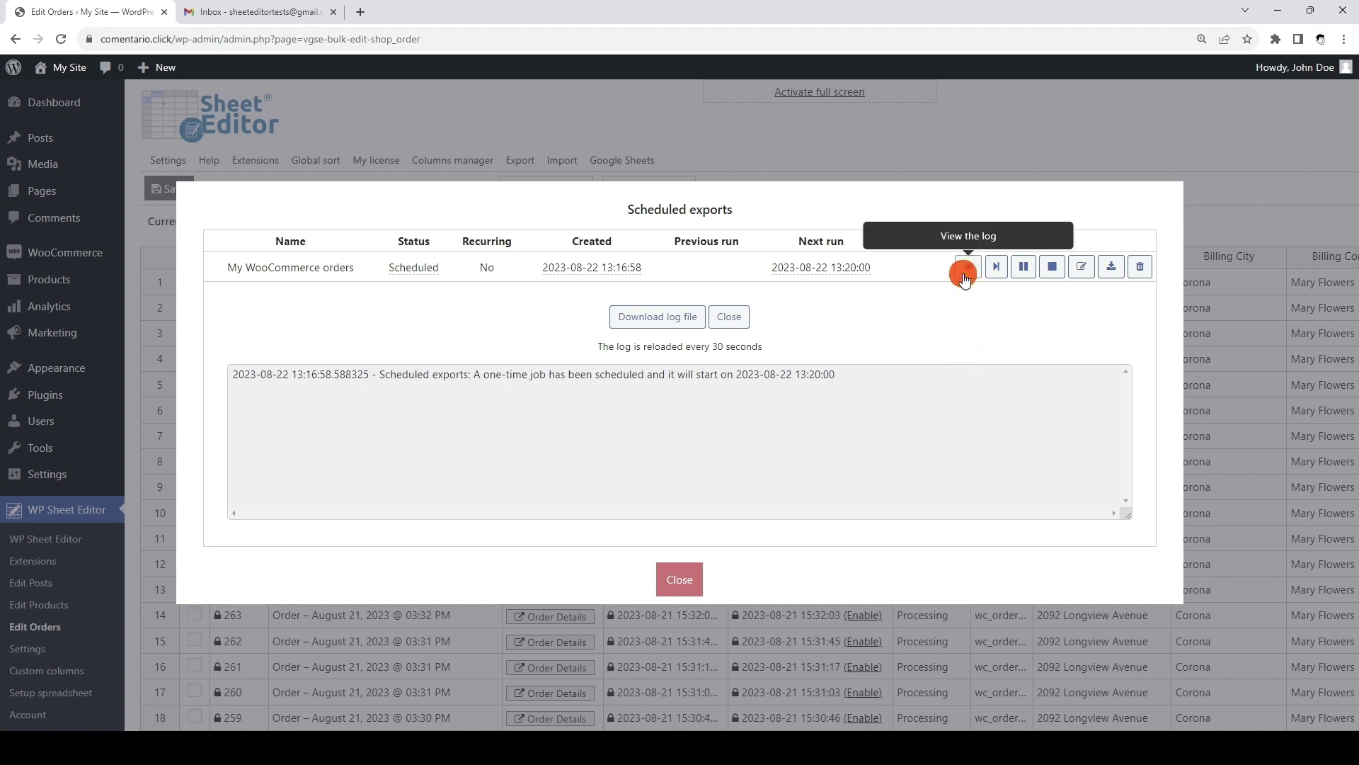
click(968, 267)
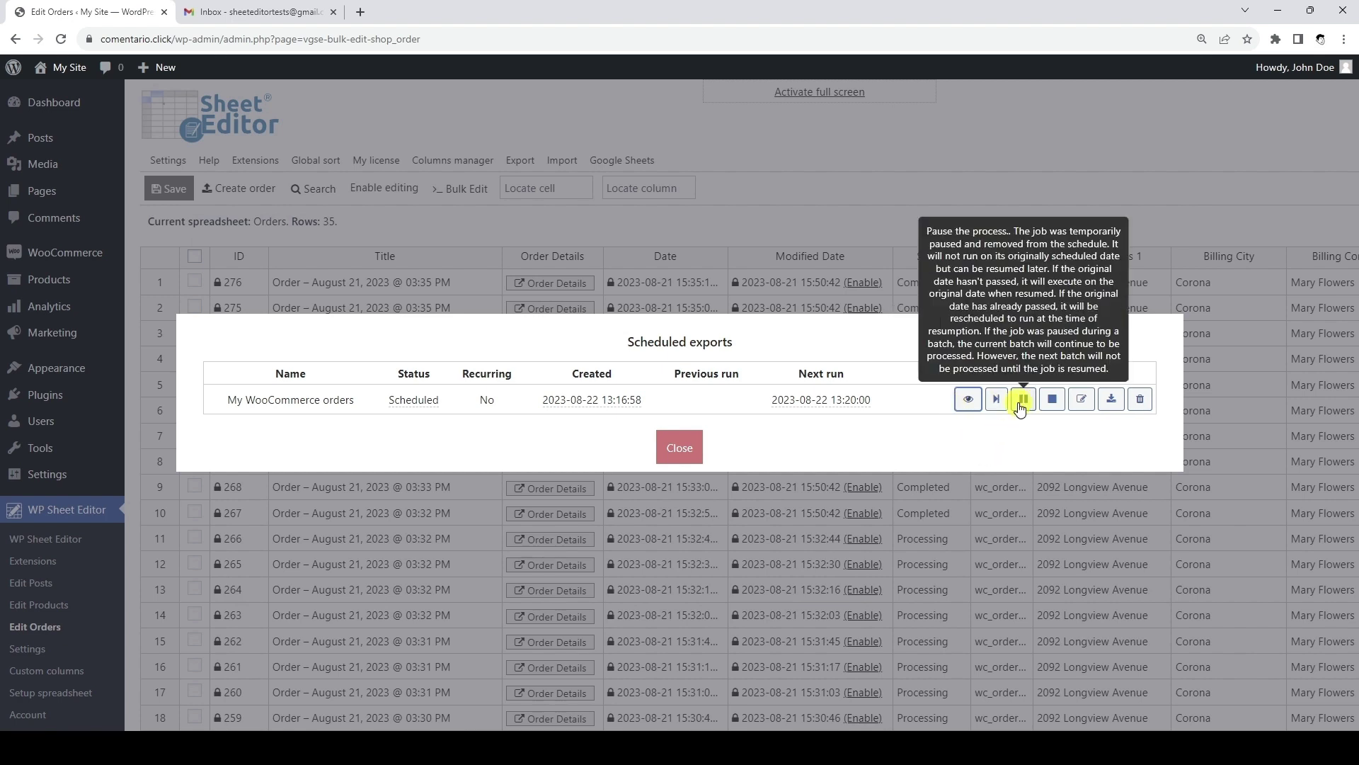
click(1082, 401)
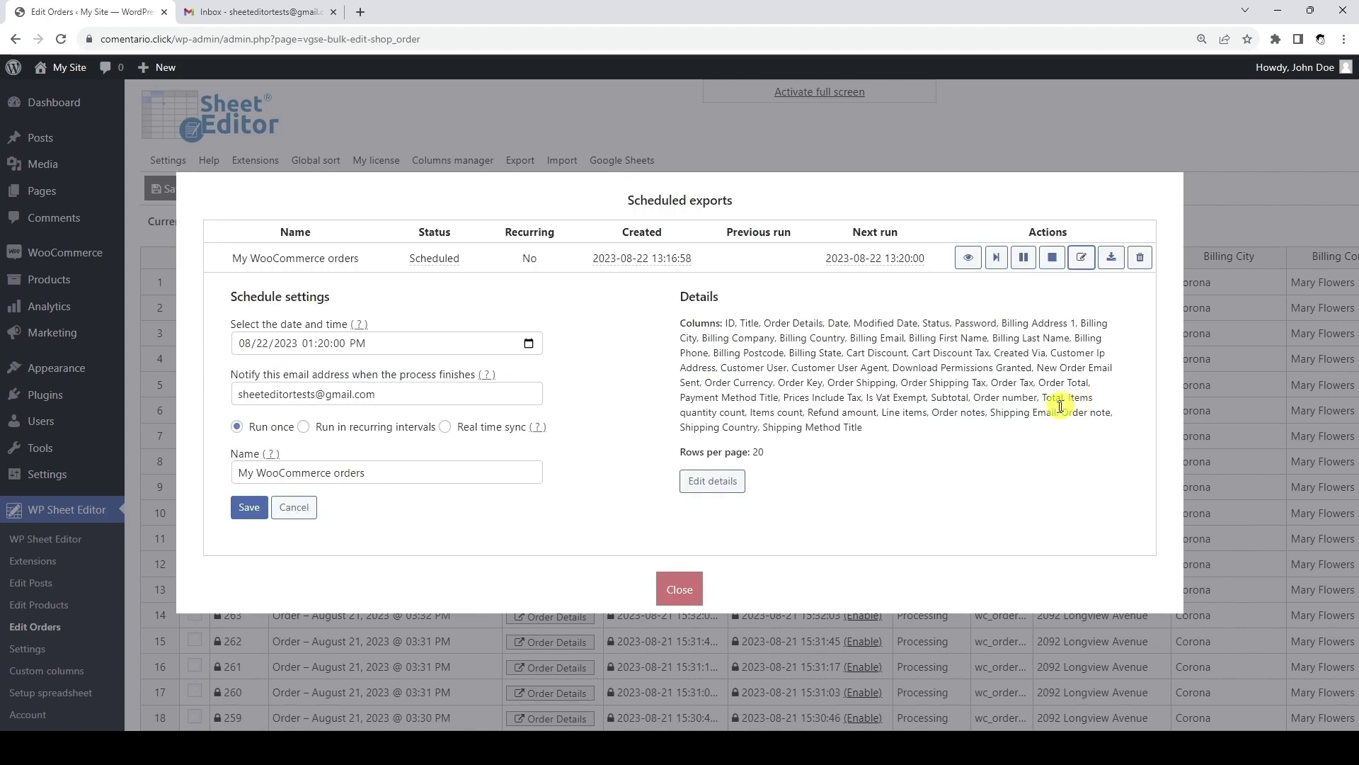
click(297, 508)
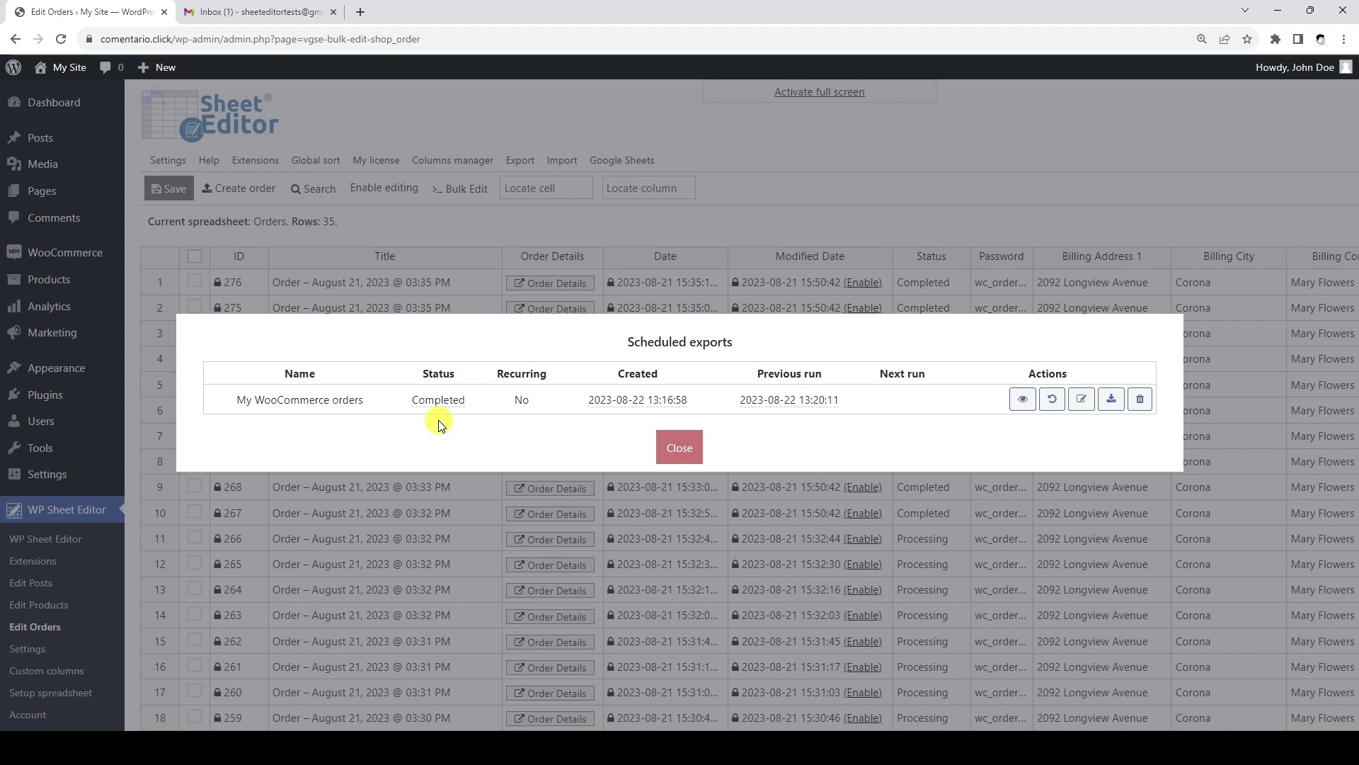
- From the Gmail Export completed email, open the My WooCommerce orders Google Sheet
click(284, 18)
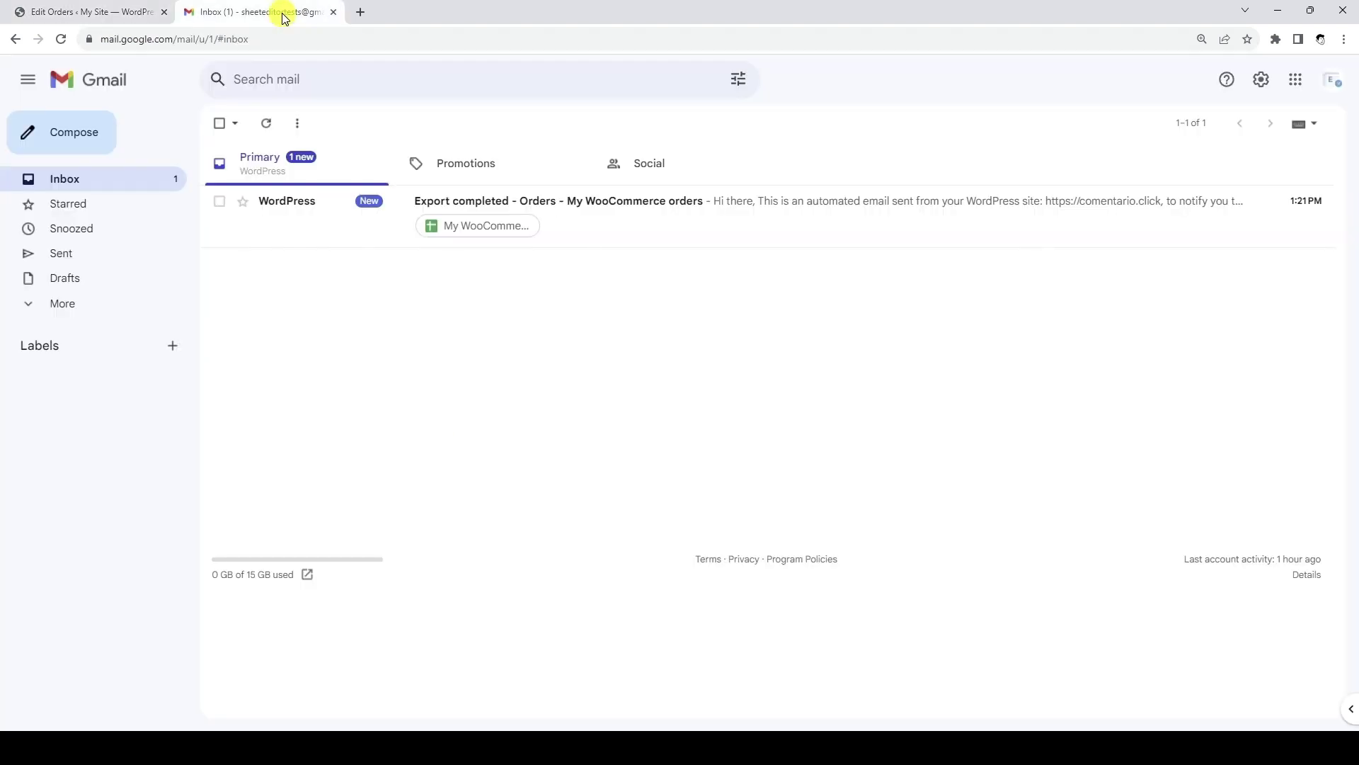
click(673, 216)
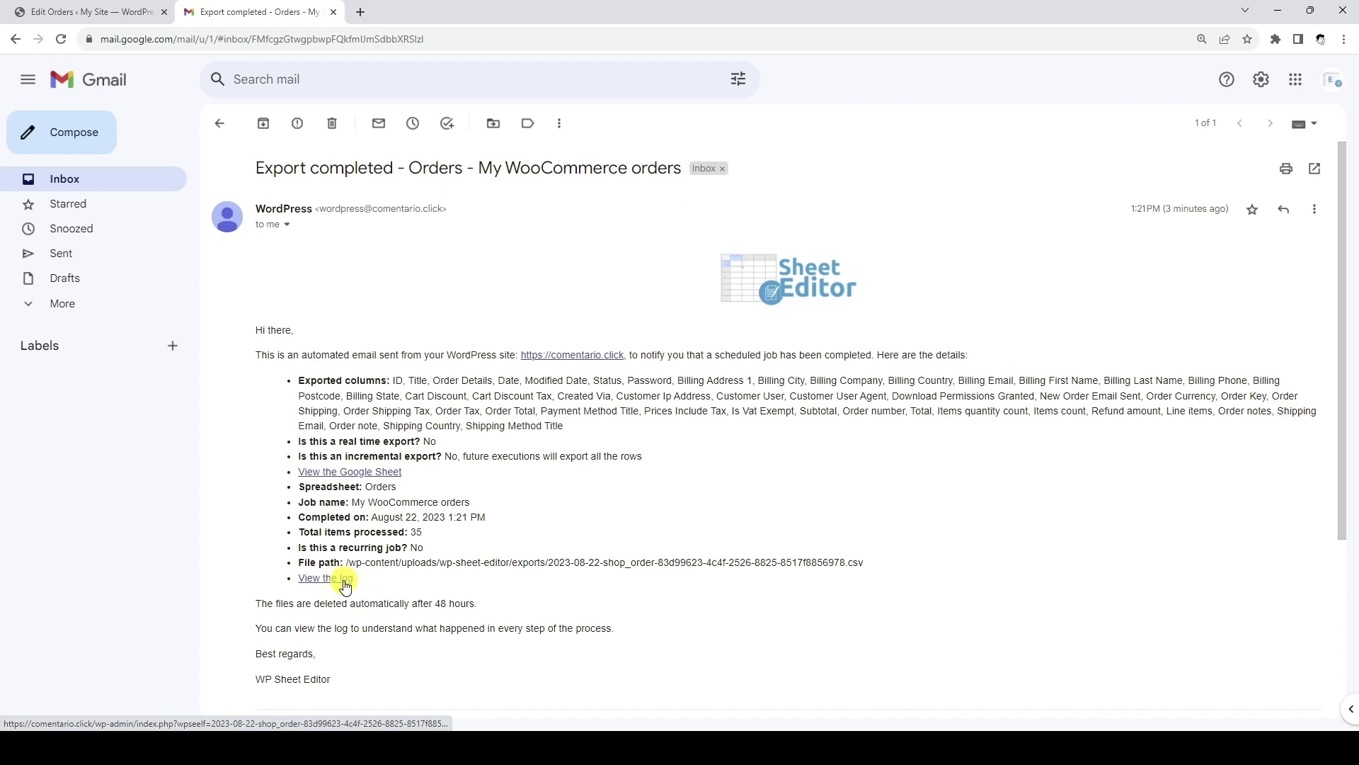
scroll(621, 528, down, 3)
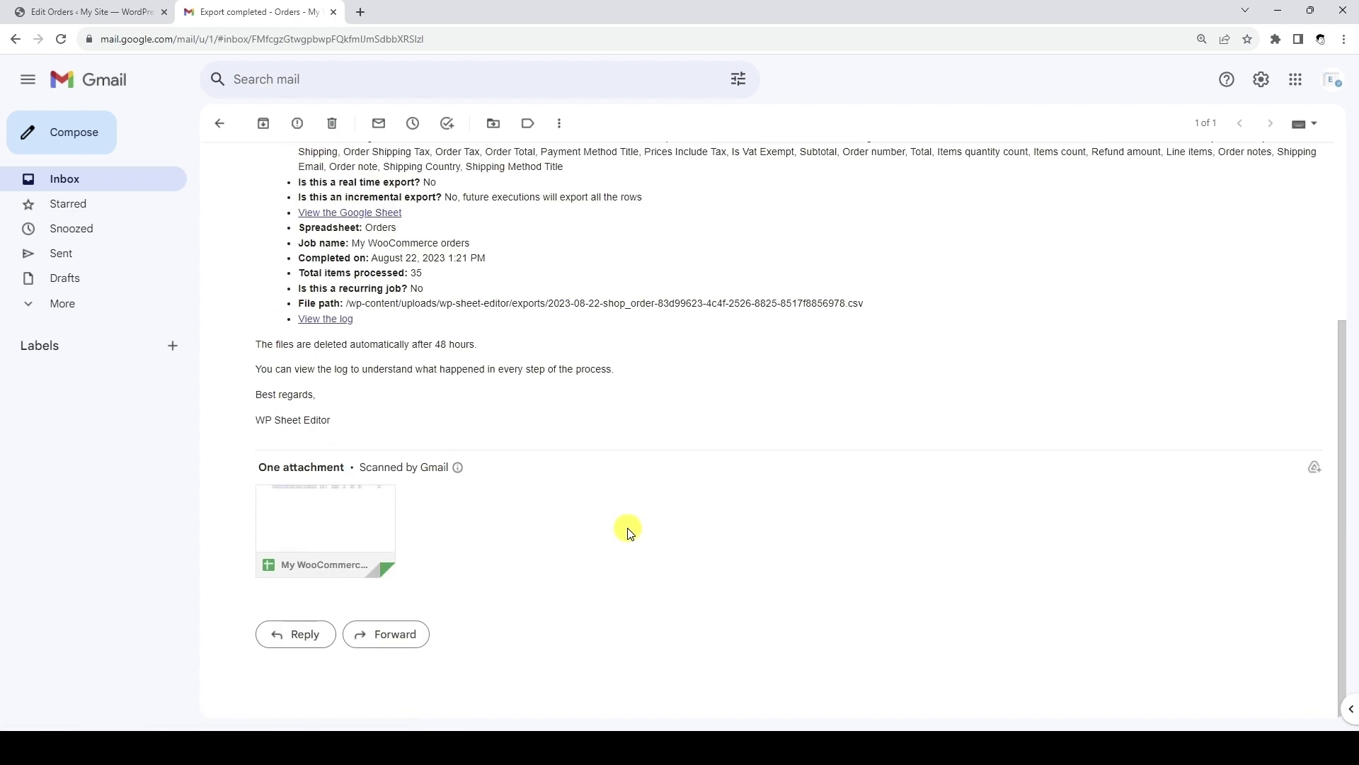
click(352, 522)
scroll(351, 521, right, 5)
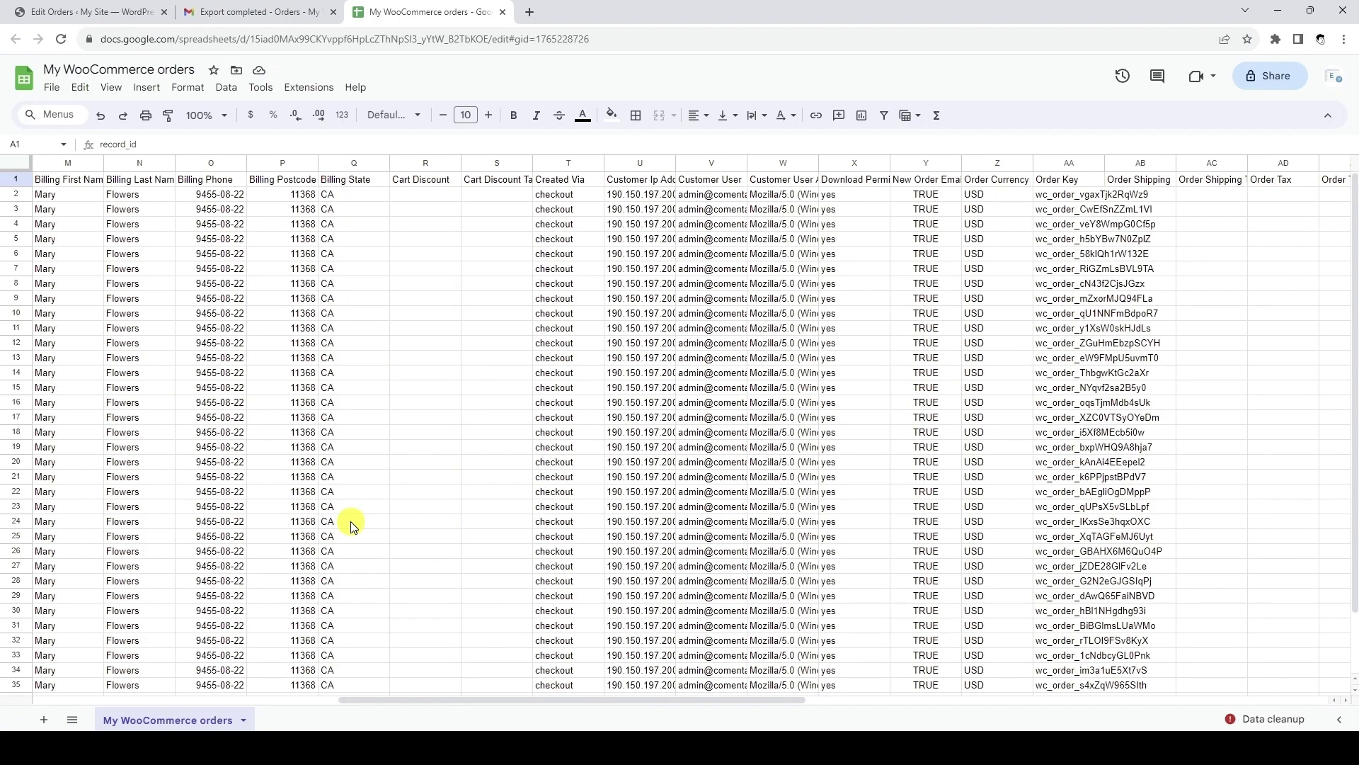
scroll(351, 521, right, 5)
scroll(352, 522, right, 3)
scroll(346, 528, left, 4)
scroll(346, 527, left, 9)
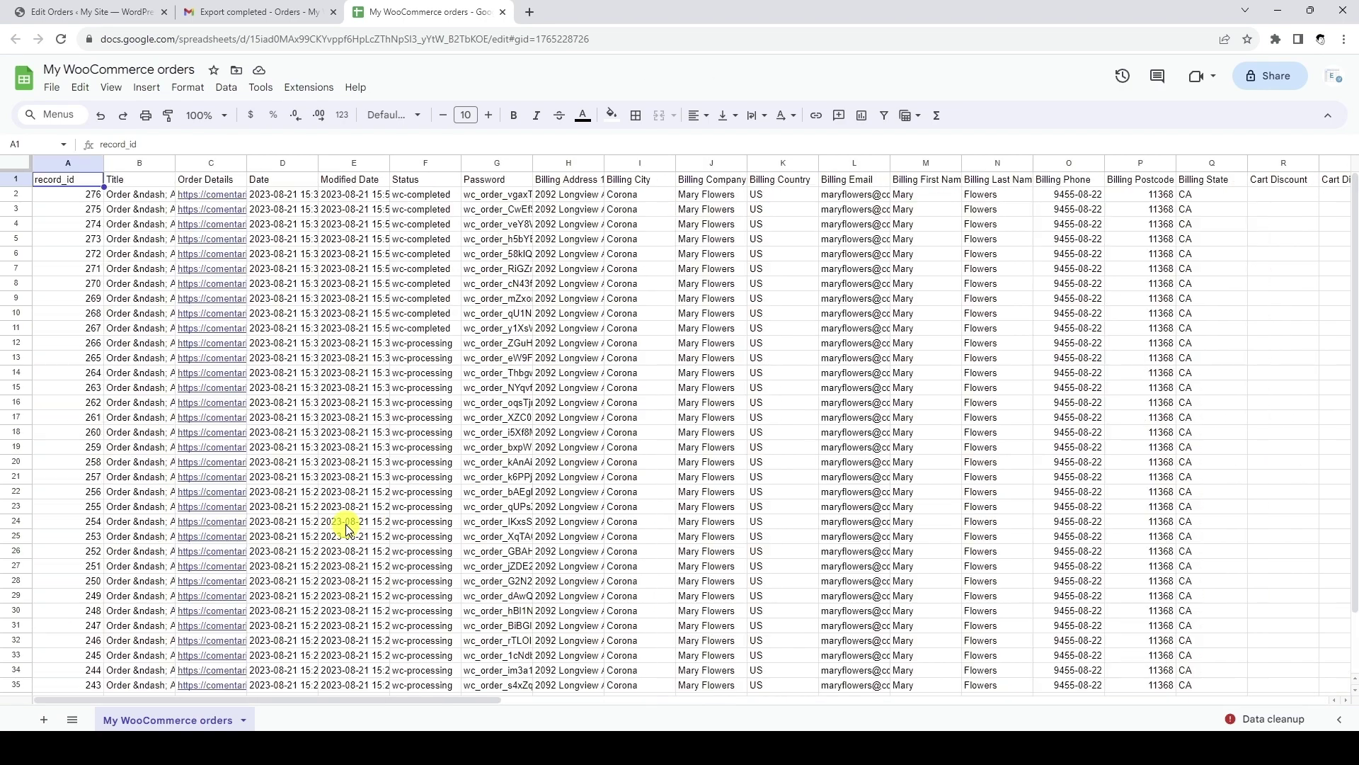
- Return to the Edit Orders tab and view the completed export job's log
click(119, 12)
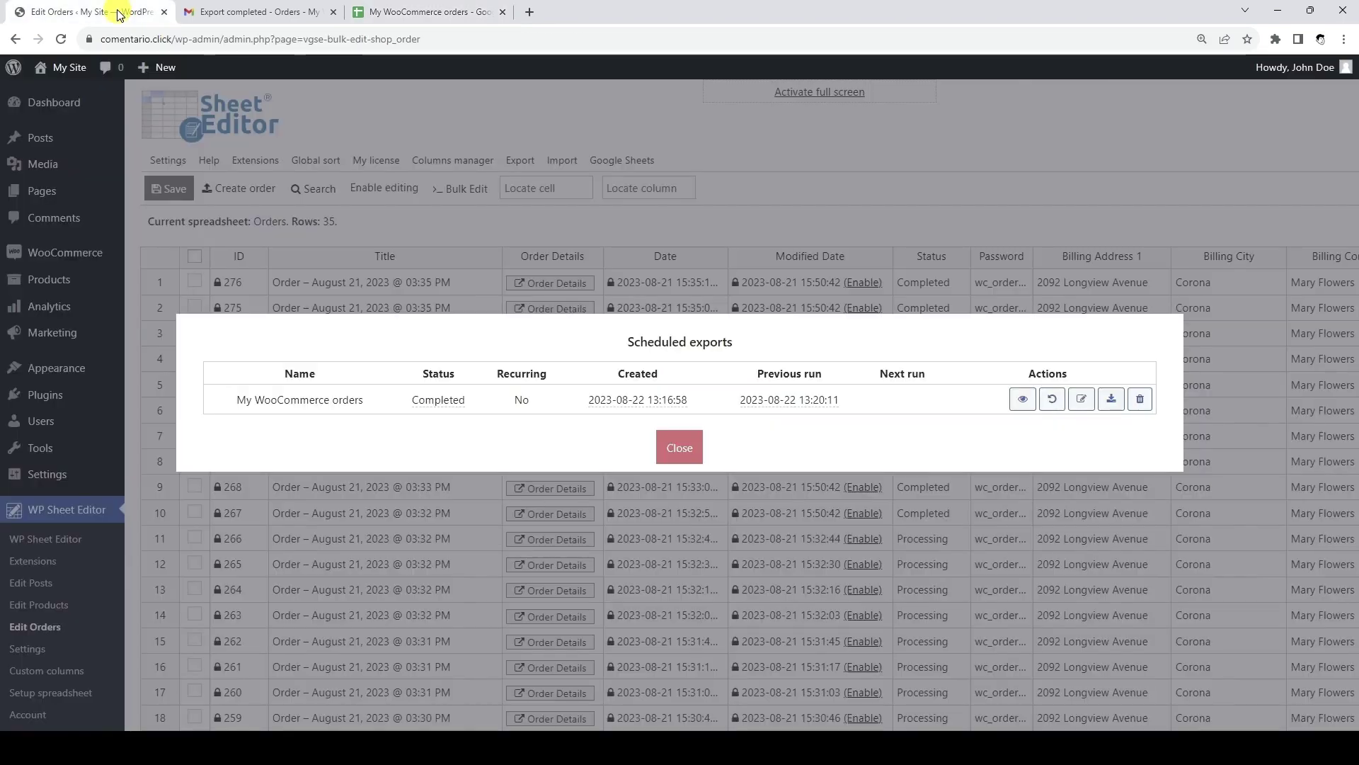
click(1021, 400)
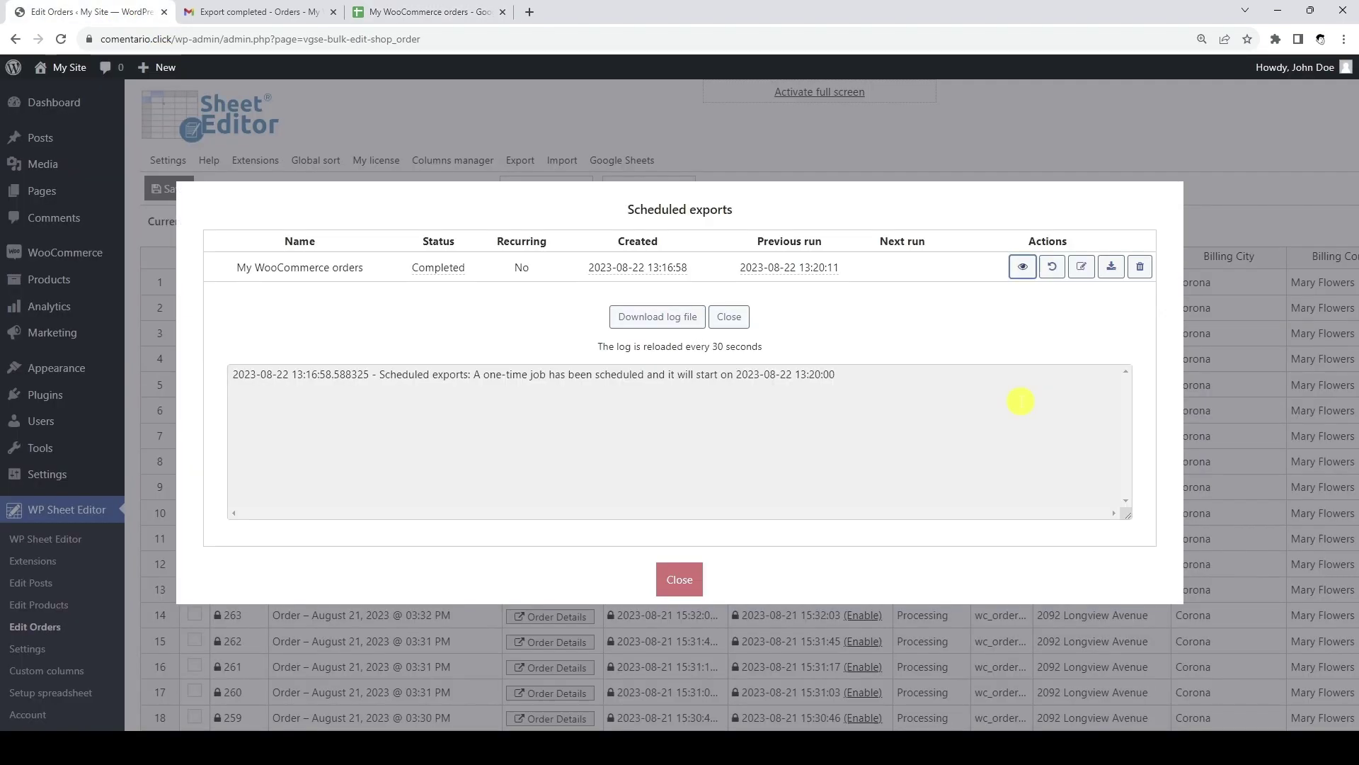